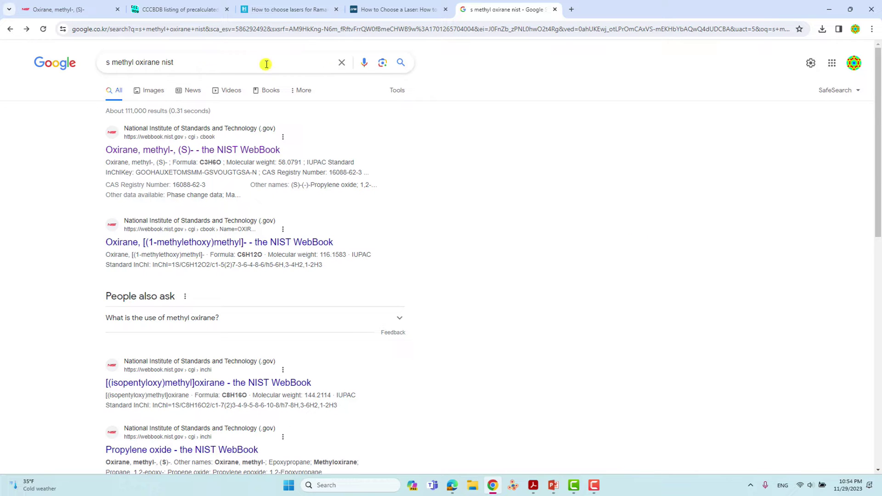
# Step: Rerun the Google search for 's methyl oxirane nist'
pyautogui.click(193, 65)
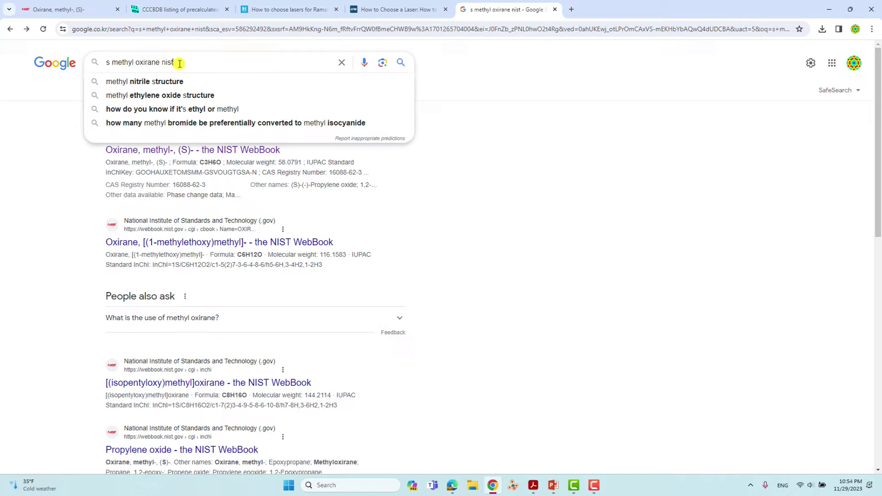
pyautogui.press('Return')
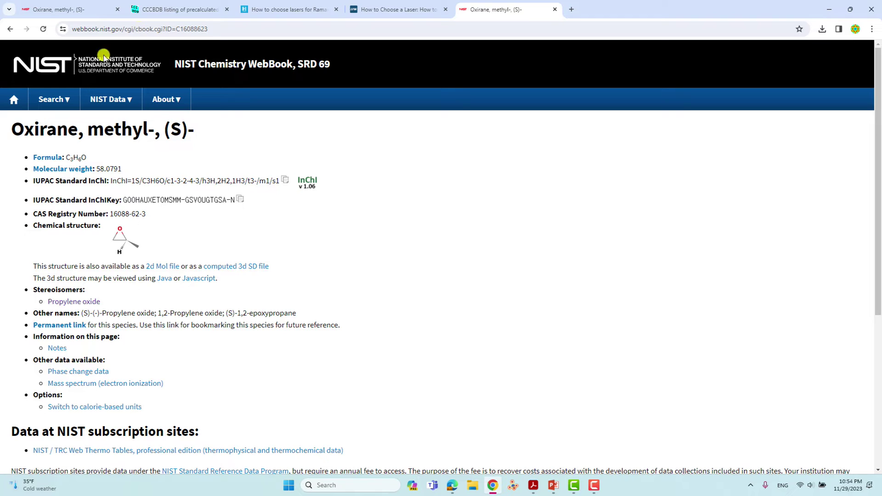
# Step: Download the computed 3D SD file for (S)-methyloxirane from NIST and minimise Chrome
pyautogui.moveTo(37, 266); pyautogui.dragTo(280, 266)
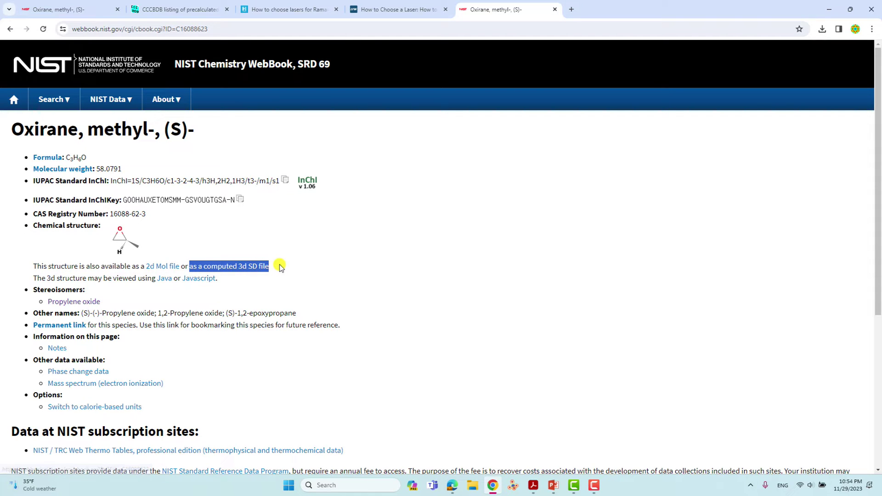
pyautogui.click(321, 267)
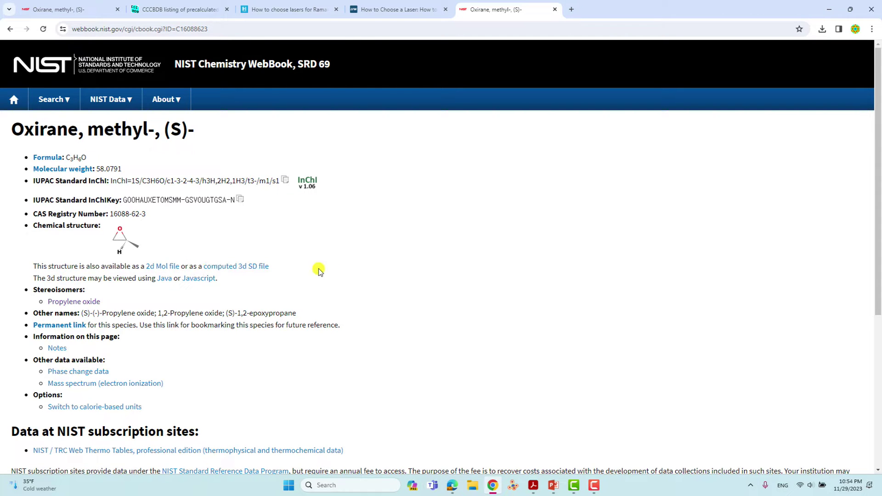
pyautogui.click(255, 268)
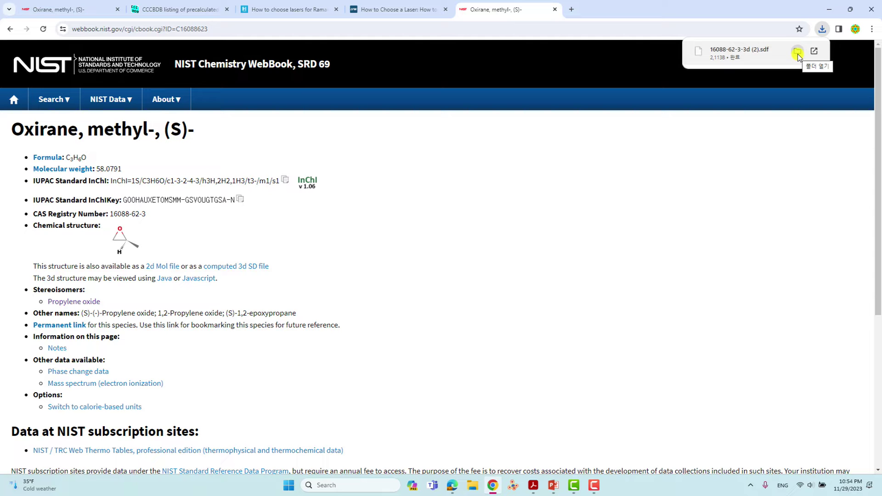
pyautogui.click(828, 8)
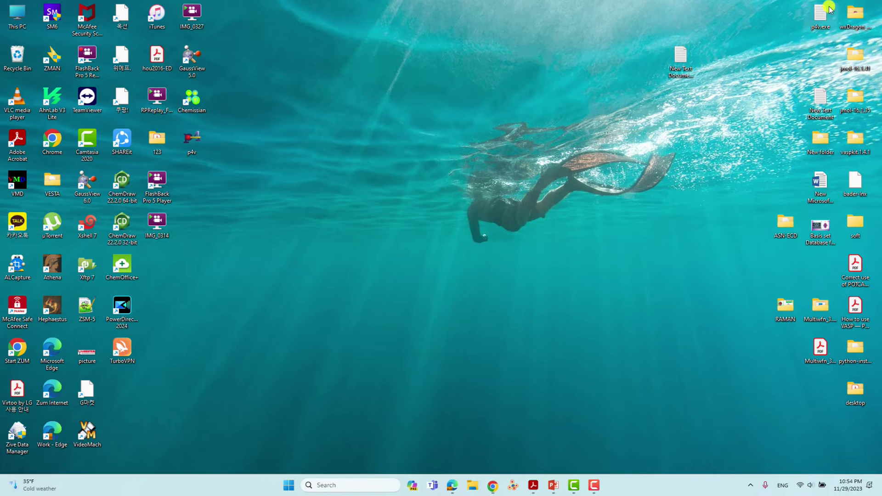
# Step: Launch GaussView 6 from the Windows search using 'gaus'
pyautogui.click(345, 485)
pyautogui.write('gaus')
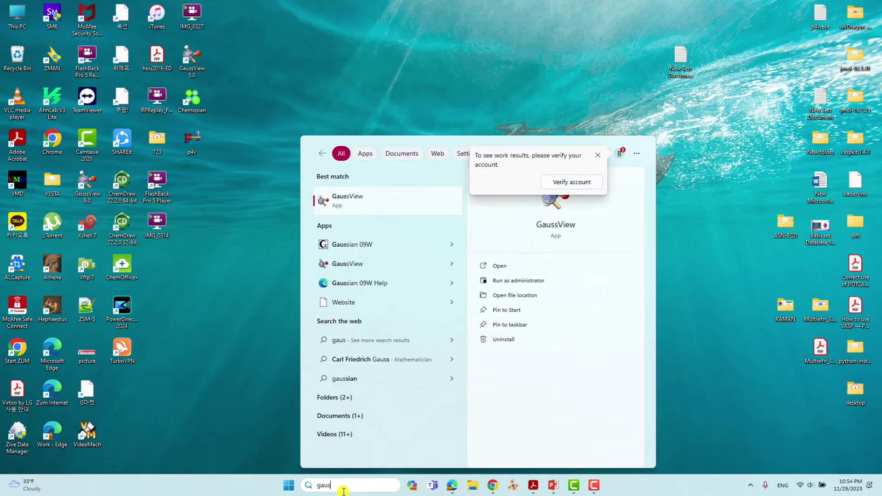
pyautogui.click(358, 202)
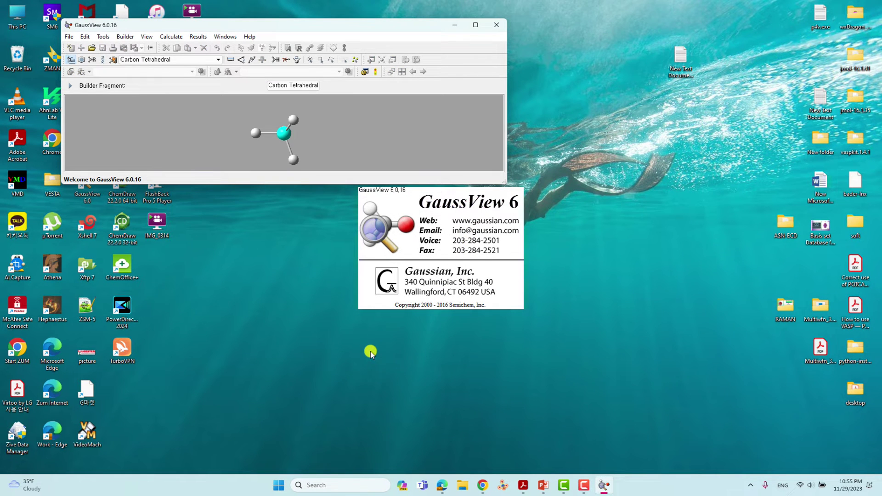
# Step: Drag the downloaded 16088-62-3-3d (2).sdf from Downloads into GaussView
pyautogui.click(482, 485)
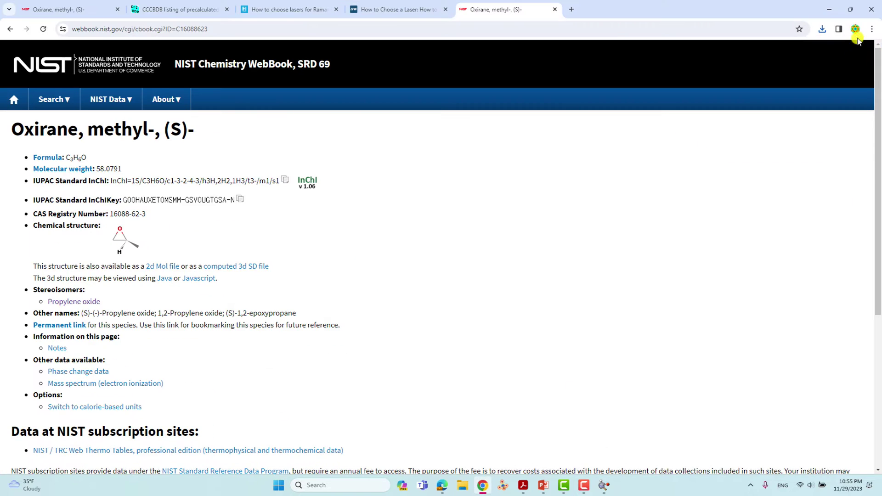
pyautogui.click(822, 29)
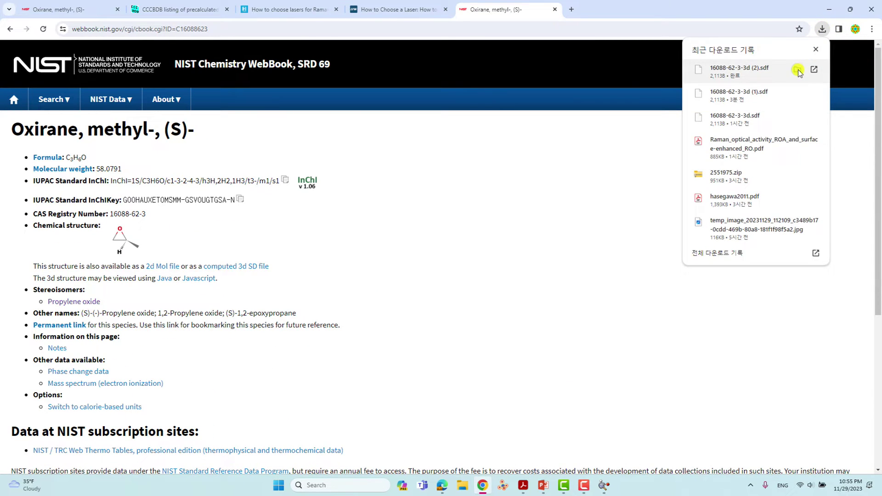
pyautogui.click(798, 70)
pyautogui.click(829, 10)
pyautogui.moveTo(633, 73); pyautogui.dragTo(797, 67)
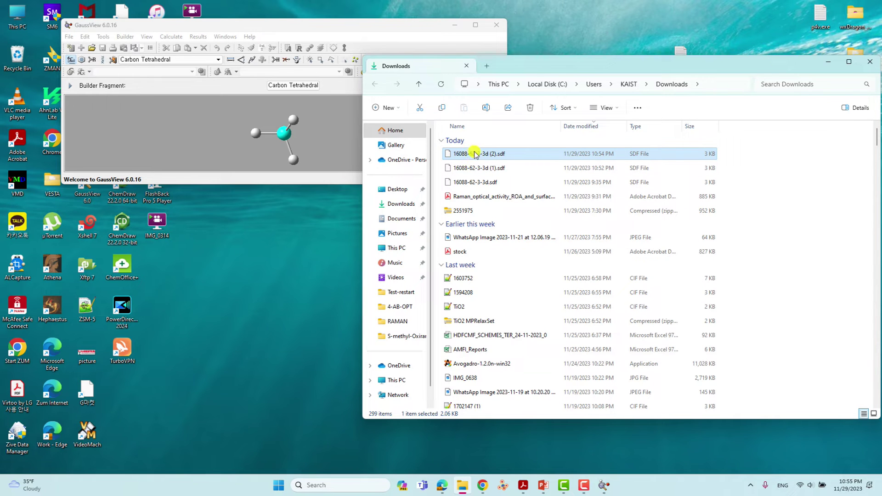
pyautogui.moveTo(471, 155); pyautogui.dragTo(250, 144)
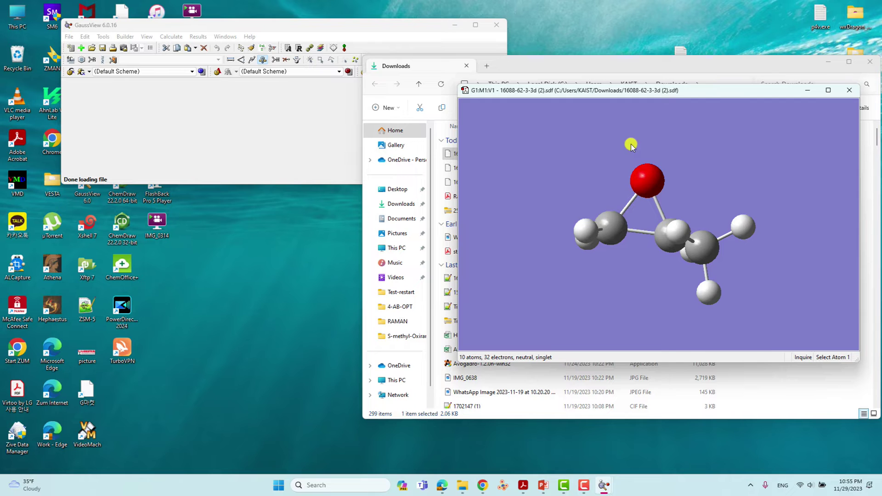
# Step: Start saving the structure and browse to the C:\baskaran folder
pyautogui.moveTo(648, 206); pyautogui.dragTo(640, 172)
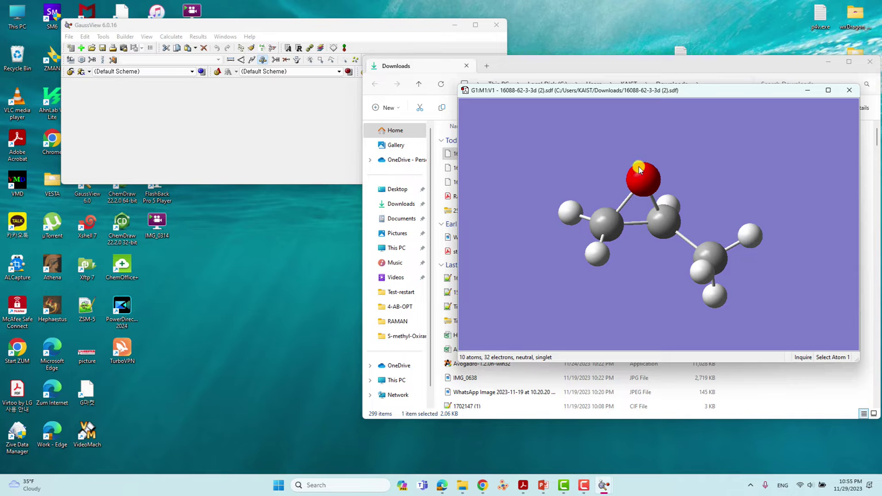
pyautogui.click(79, 54)
pyautogui.click(69, 36)
pyautogui.click(93, 124)
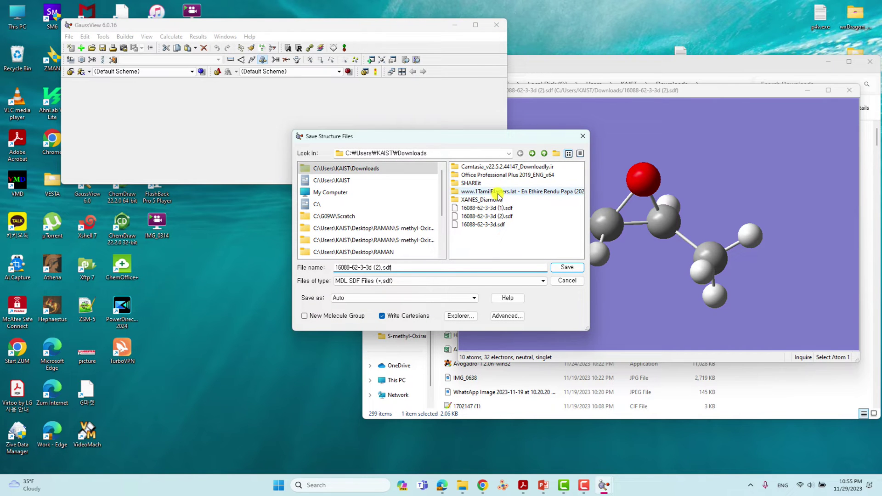
pyautogui.click(335, 193)
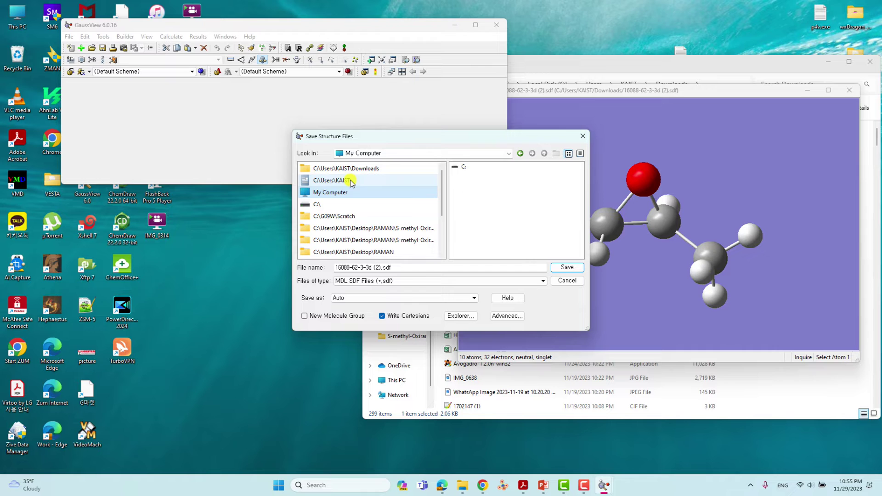
pyautogui.doubleClick(461, 167)
pyautogui.doubleClick(467, 176)
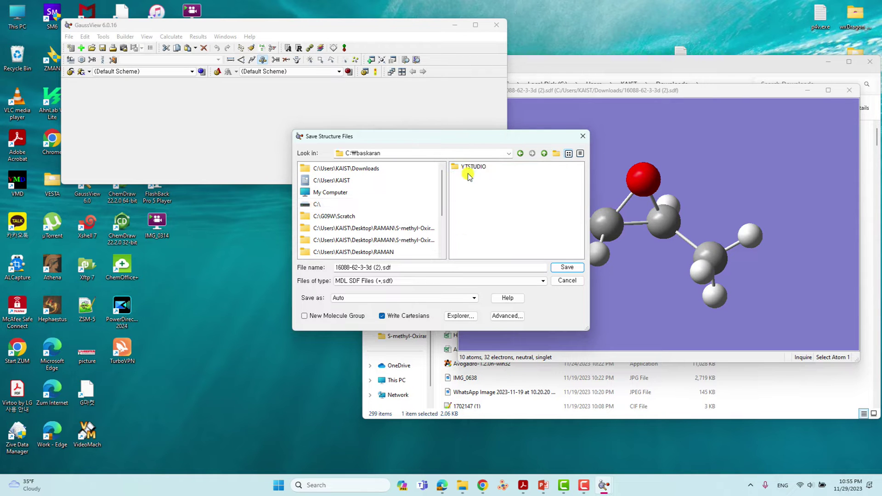
# Step: Create a new folder named Raman in C:\baskaran and open it
pyautogui.click(556, 154)
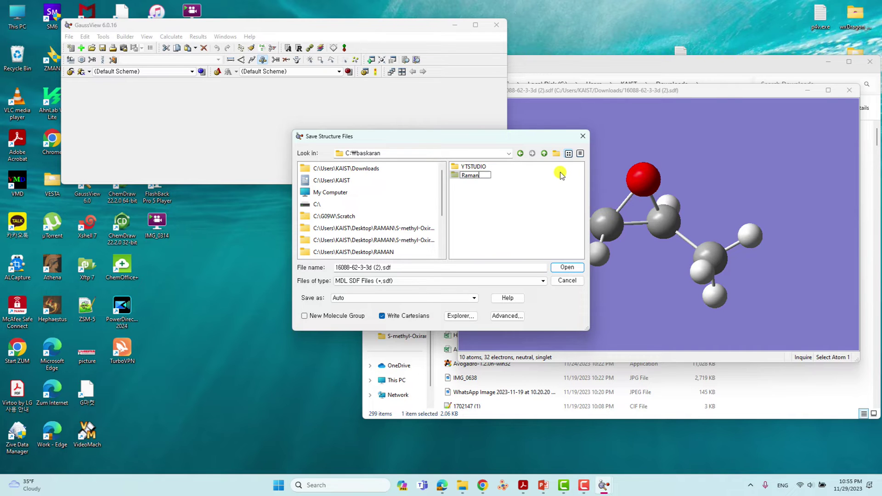
pyautogui.write('Raman')
pyautogui.press('Return')
pyautogui.rightClick(472, 178)
pyautogui.click(478, 183)
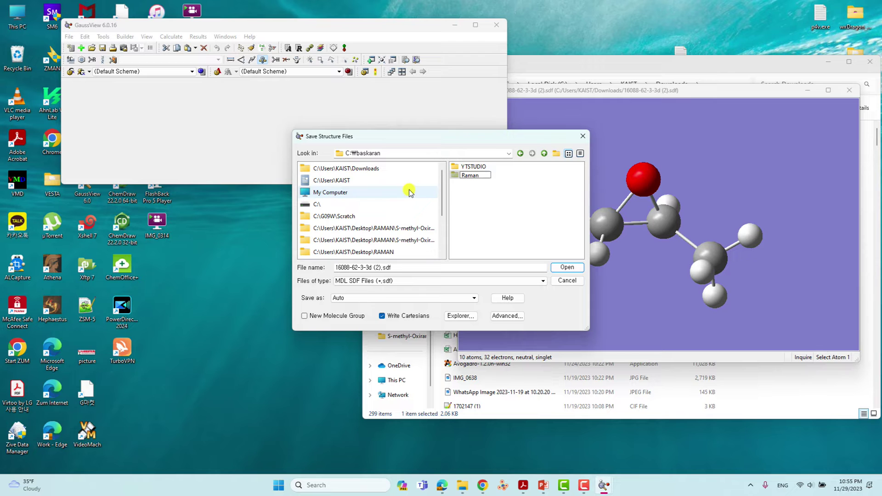
pyautogui.click(474, 178)
pyautogui.doubleClick(472, 178)
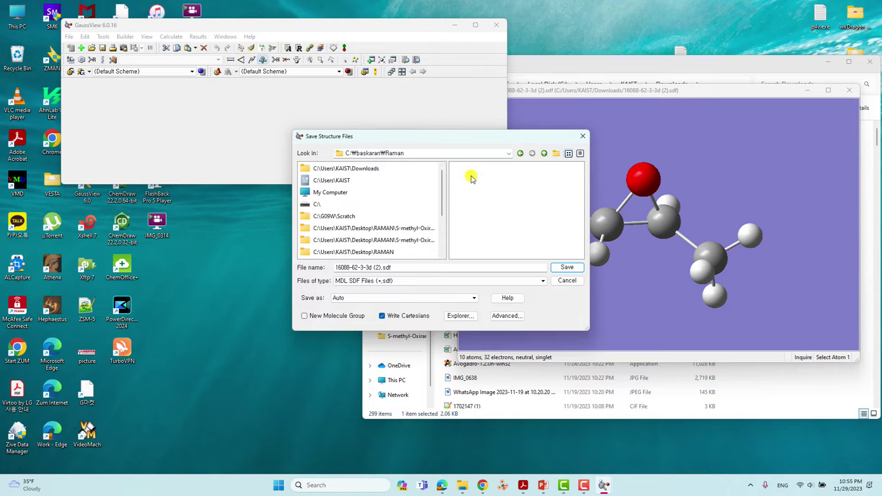
# Step: Save as Gaussian Input Files with the file name raman
pyautogui.click(423, 281)
pyautogui.click(419, 280)
pyautogui.click(417, 281)
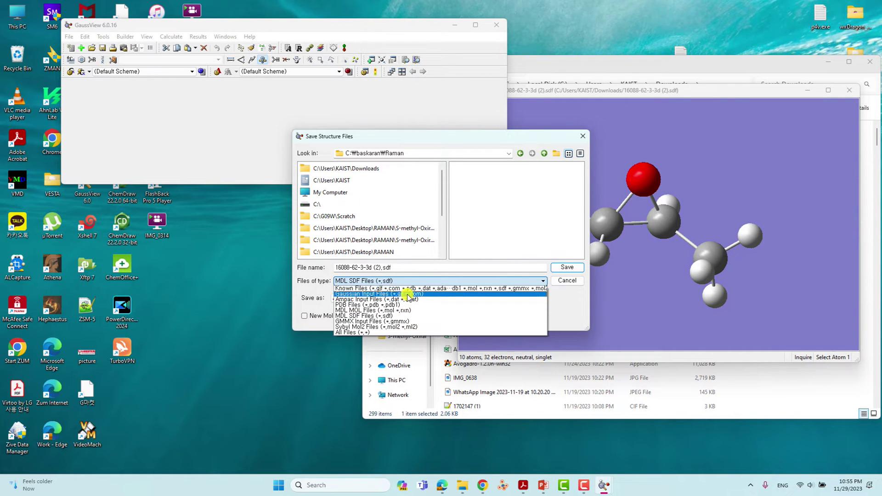
pyautogui.click(398, 294)
pyautogui.moveTo(402, 269); pyautogui.dragTo(238, 272)
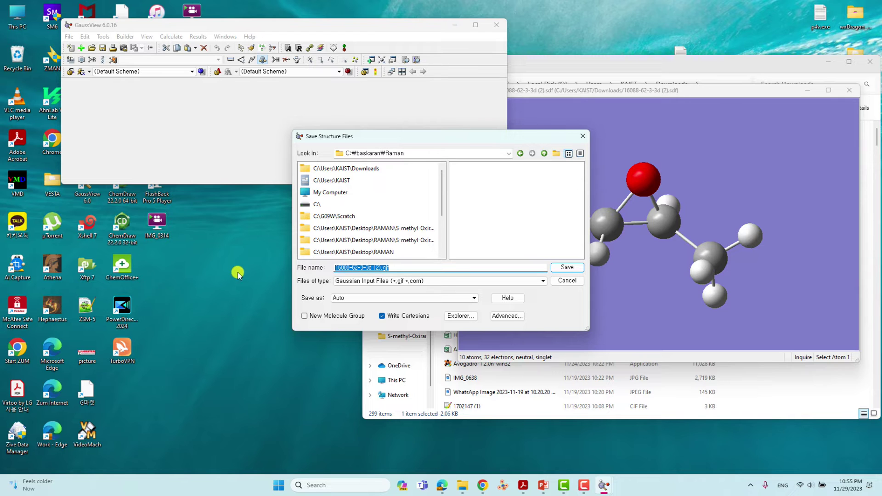
pyautogui.write('ram')
pyautogui.press('BackSpace')
pyautogui.write('man')
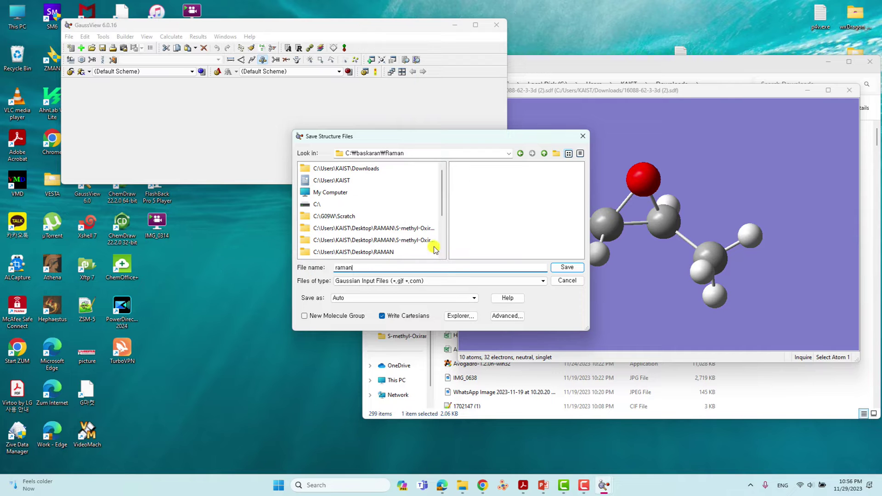
pyautogui.click(564, 266)
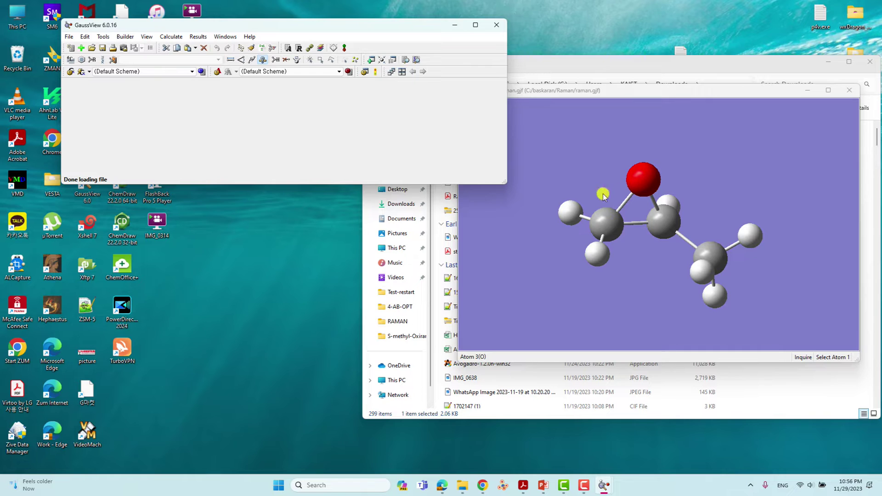
# Step: Navigate File Explorer to the C:\baskaran\Raman folder
pyautogui.click(462, 485)
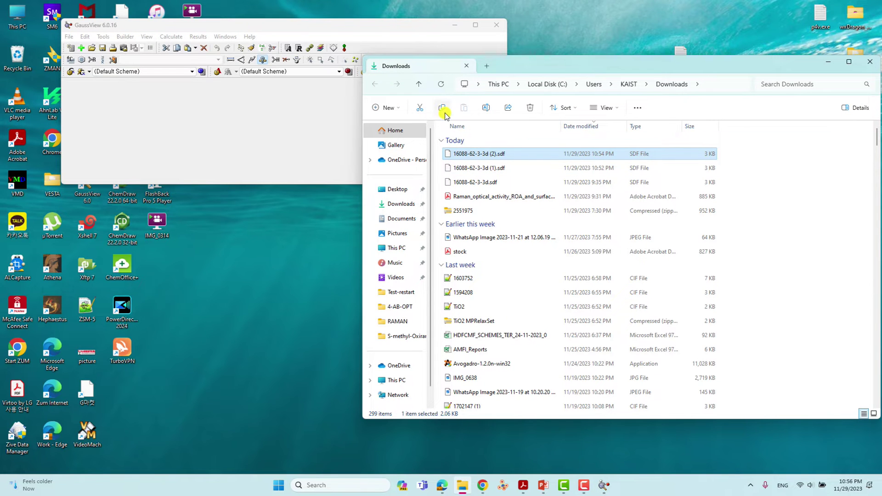
pyautogui.click(626, 84)
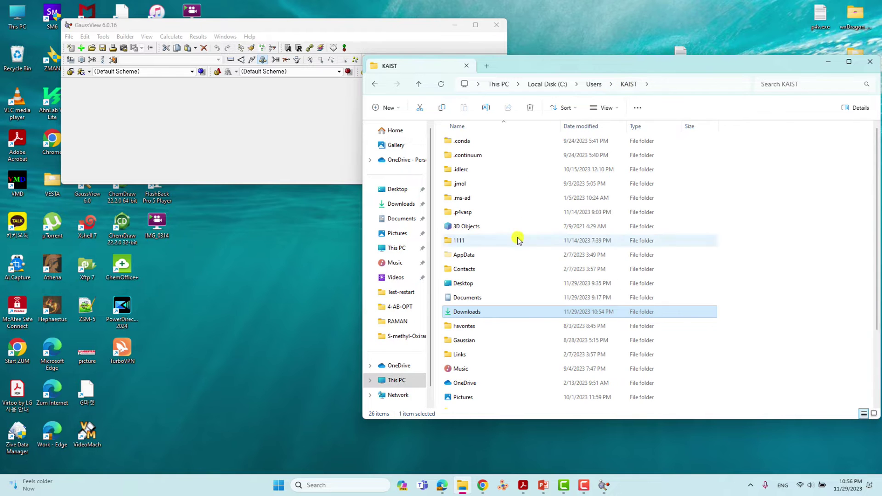
pyautogui.click(535, 85)
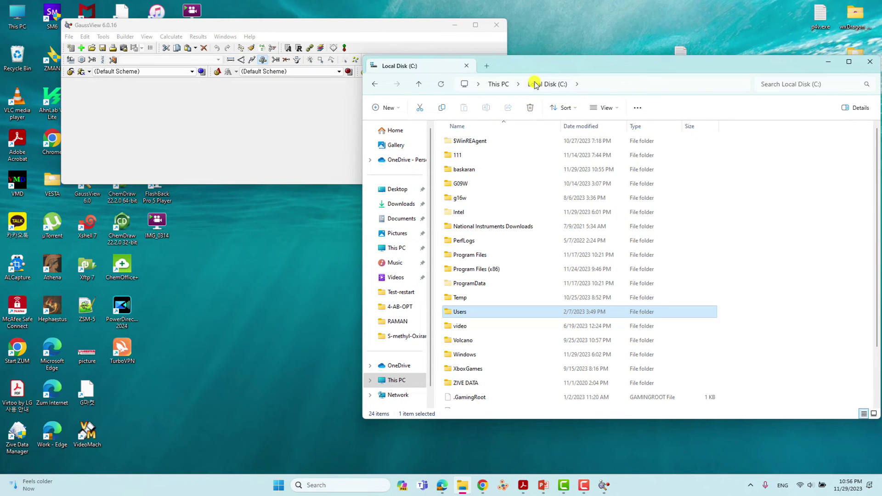
pyautogui.doubleClick(464, 165)
pyautogui.doubleClick(461, 144)
# Step: Edit raman.gjf with Notepad++ and select coordinate lines 7–16
pyautogui.click(462, 140)
pyautogui.rightClick(462, 141)
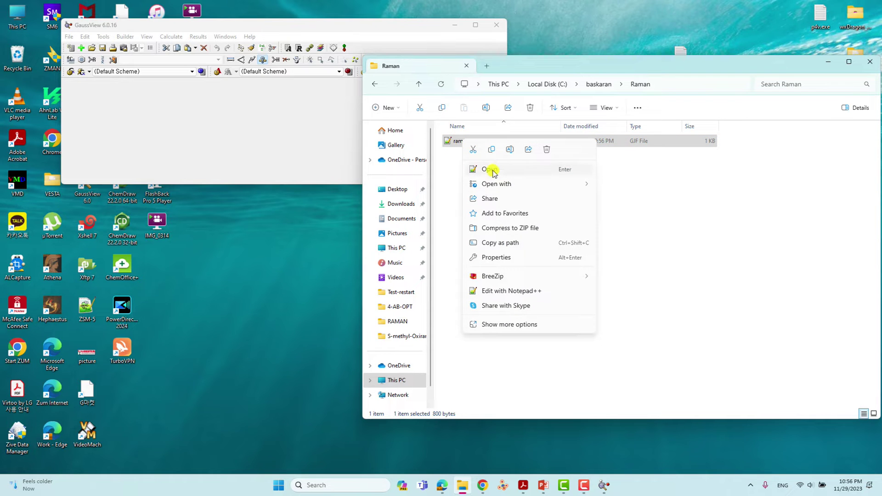
pyautogui.click(502, 290)
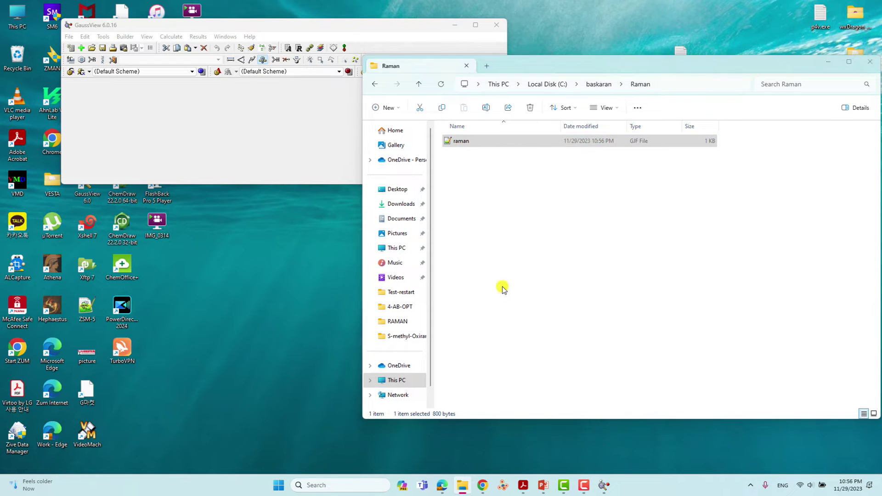
pyautogui.moveTo(527, 301); pyautogui.dragTo(113, 175)
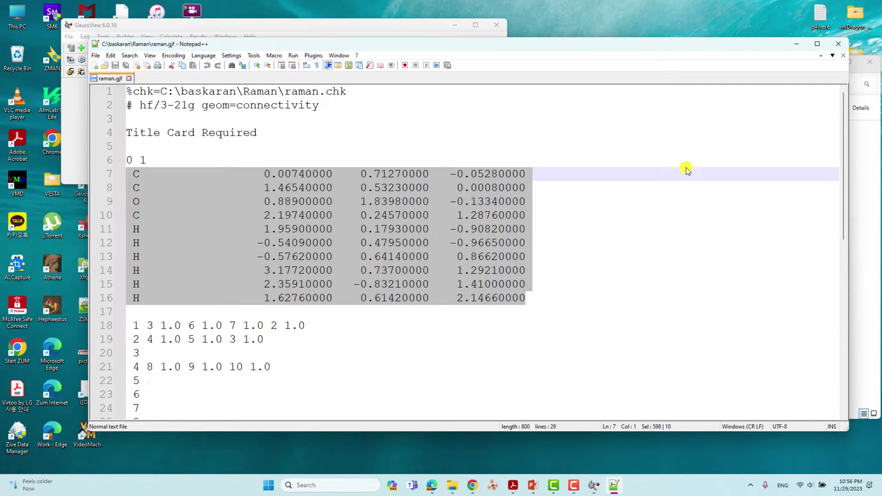
# Step: Close Notepad++, the GaussView molecule window and the GaussView main window
pyautogui.click(839, 44)
pyautogui.moveTo(742, 74); pyautogui.dragTo(650, 83)
pyautogui.click(649, 81)
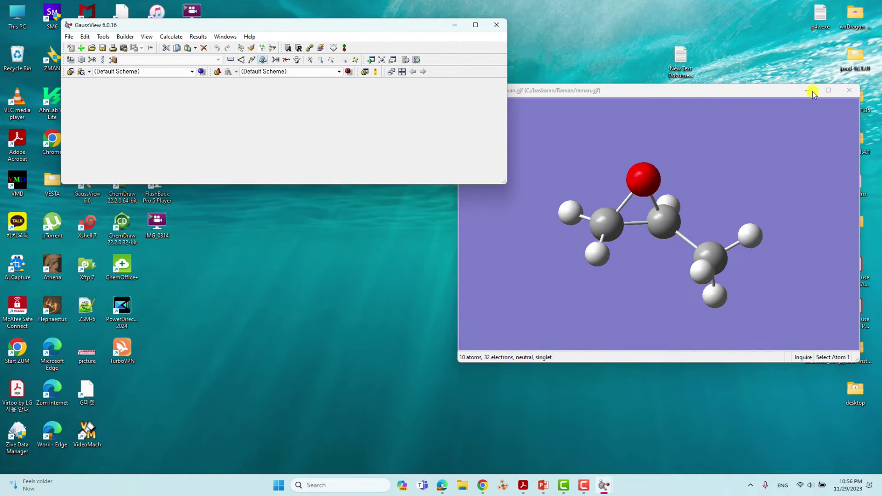
pyautogui.click(849, 90)
pyautogui.click(497, 26)
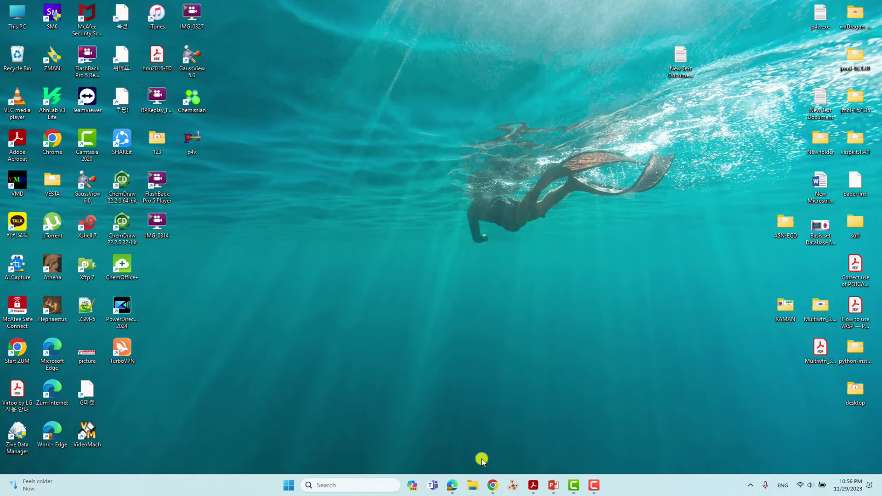
# Step: Open RAMAN > S-methyl-Oxirane-opt and edit S-methyl-Oxirane-1.gjf with Notepad++
pyautogui.click(473, 485)
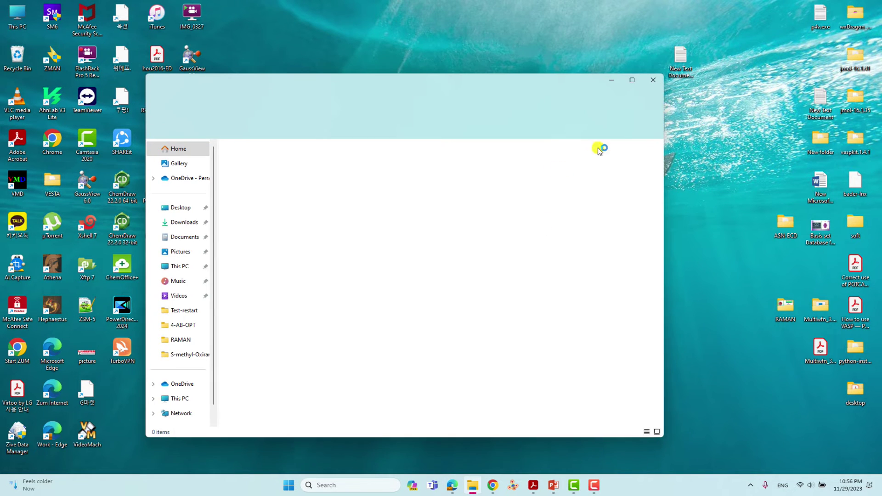
pyautogui.click(649, 82)
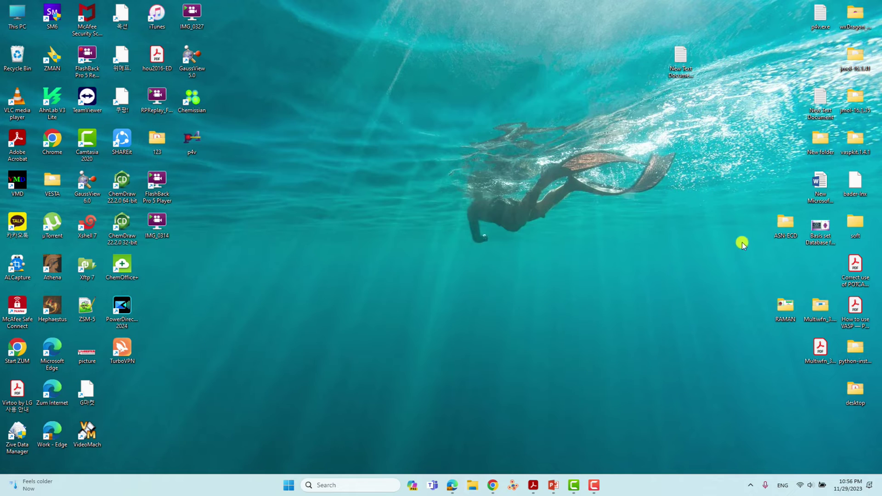
pyautogui.doubleClick(785, 306)
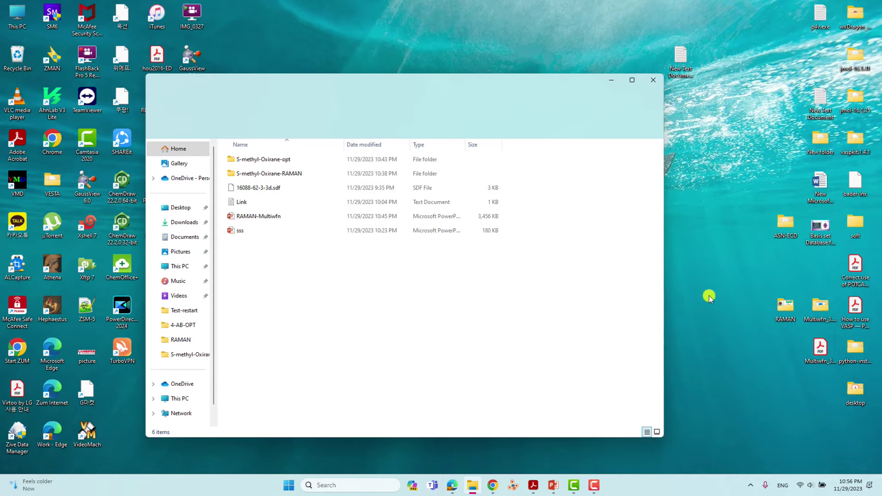
pyautogui.doubleClick(278, 162)
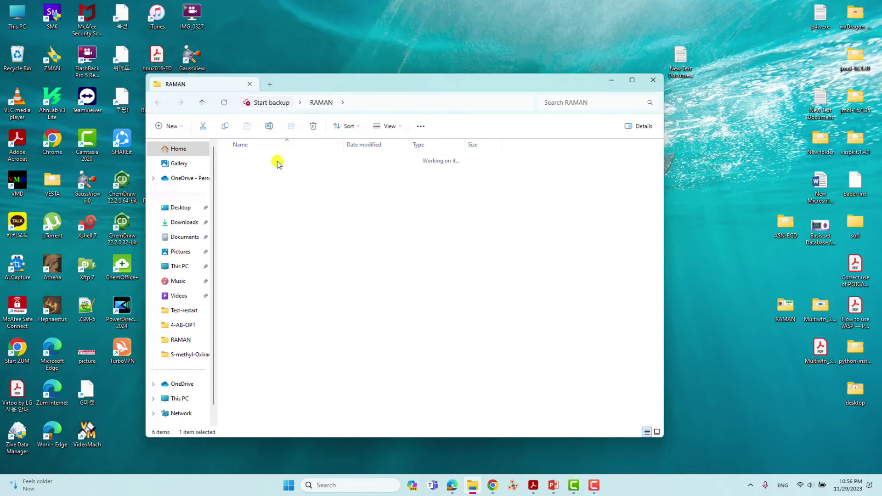
pyautogui.click(260, 161)
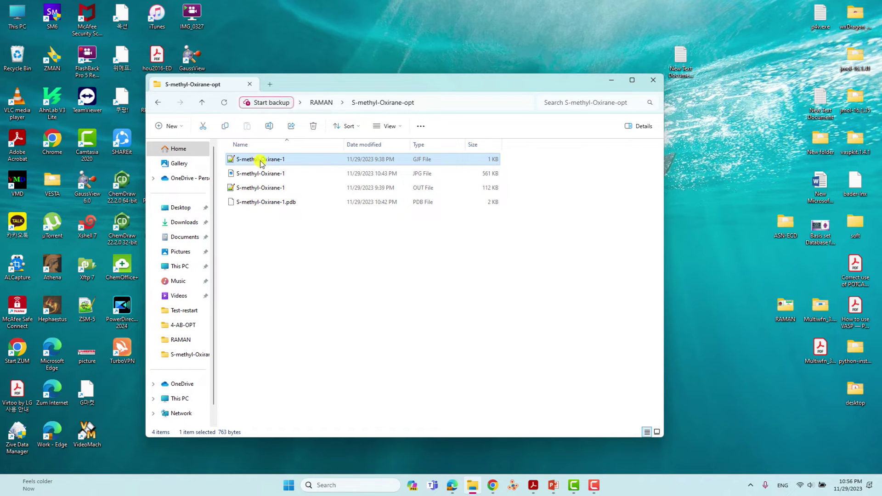
pyautogui.rightClick(260, 161)
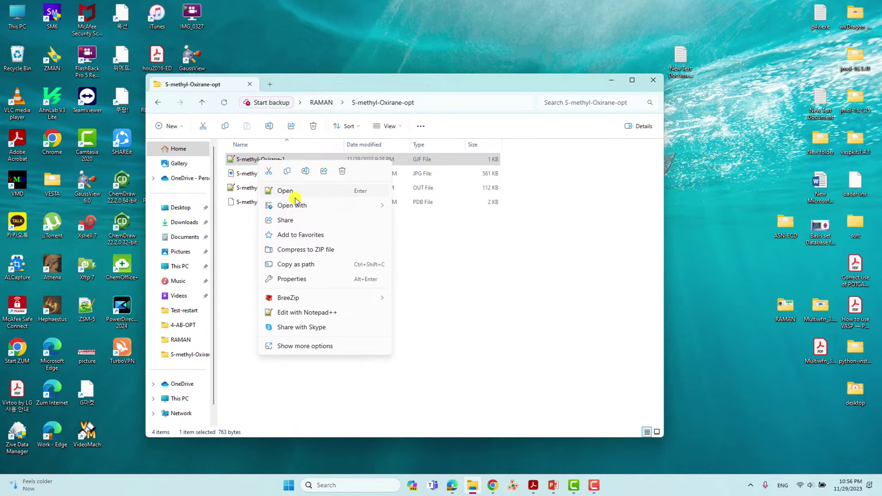
pyautogui.click(311, 315)
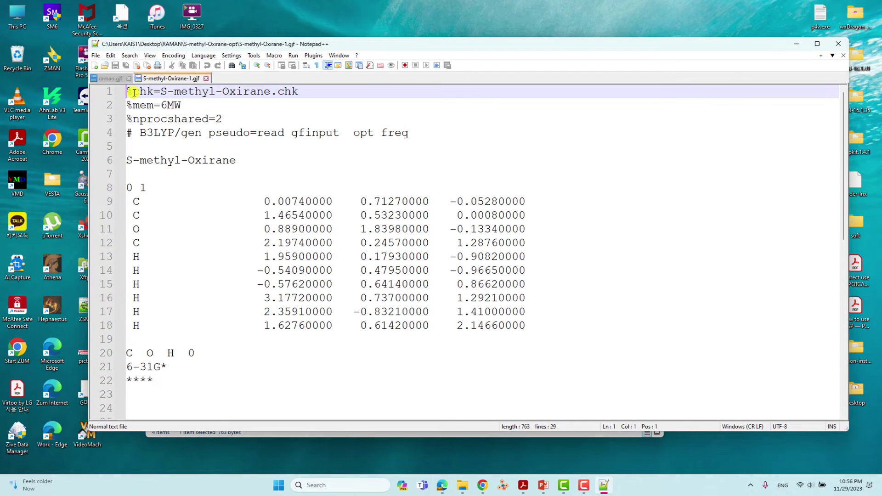
# Step: Review the checkpoint, memory/processor lines and B3LYP/gen pseudo=read opt freq route
pyautogui.moveTo(161, 91); pyautogui.dragTo(267, 92)
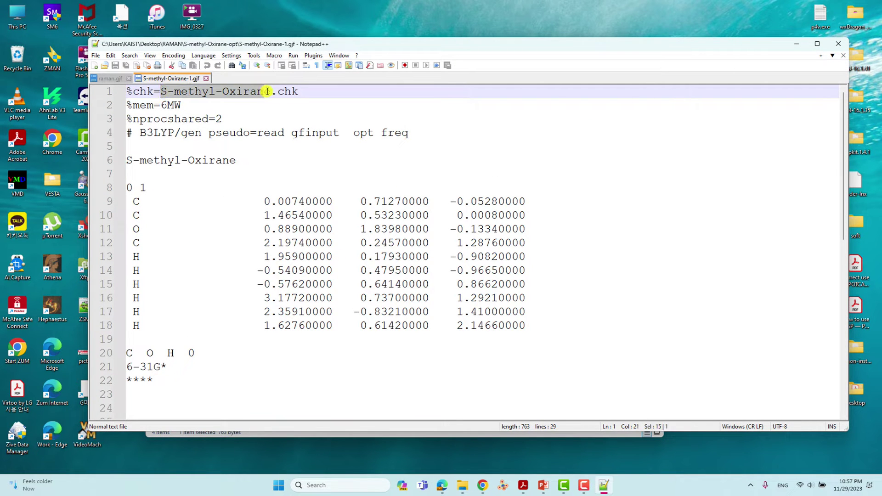
pyautogui.click(311, 93)
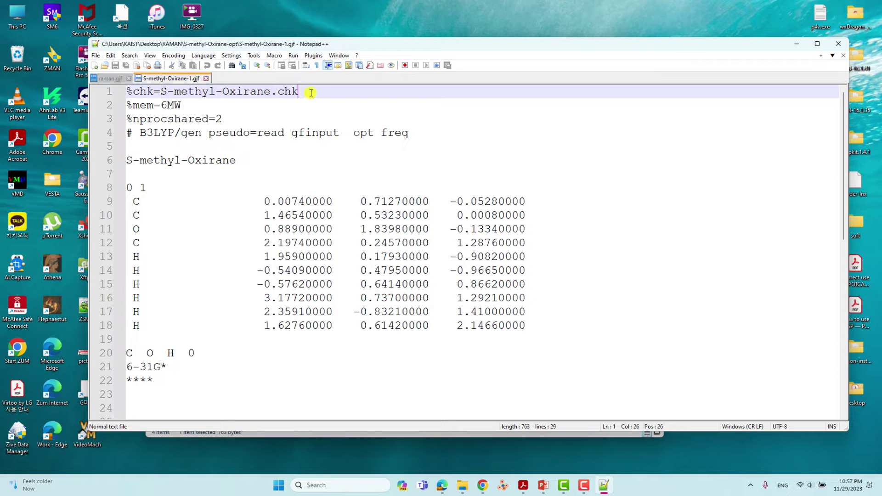
pyautogui.moveTo(127, 105); pyautogui.dragTo(230, 119)
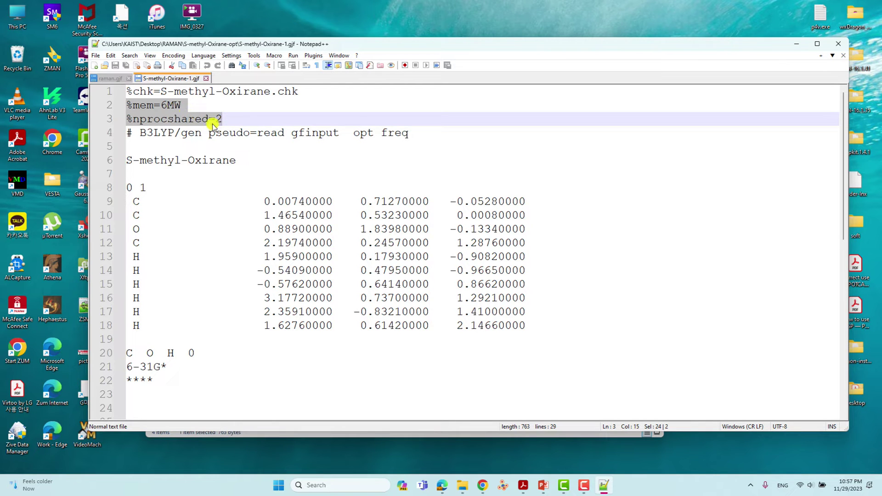
pyautogui.moveTo(139, 133); pyautogui.dragTo(172, 133)
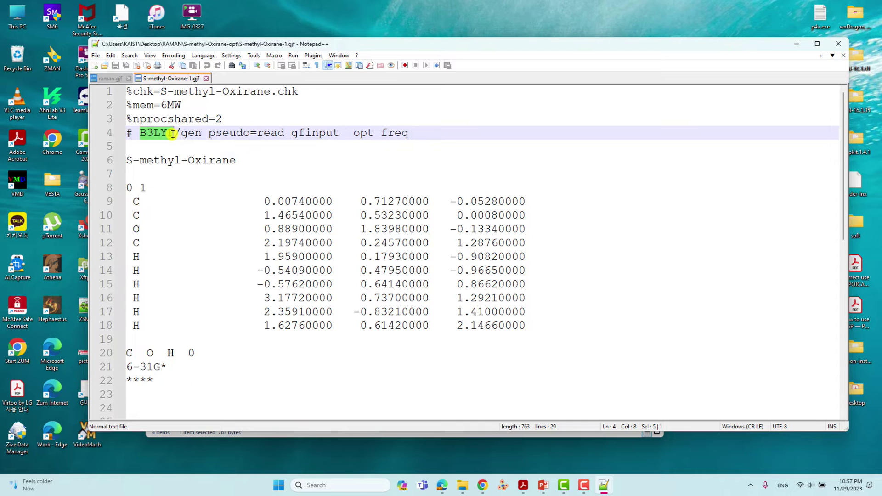
pyautogui.moveTo(181, 133); pyautogui.dragTo(427, 138)
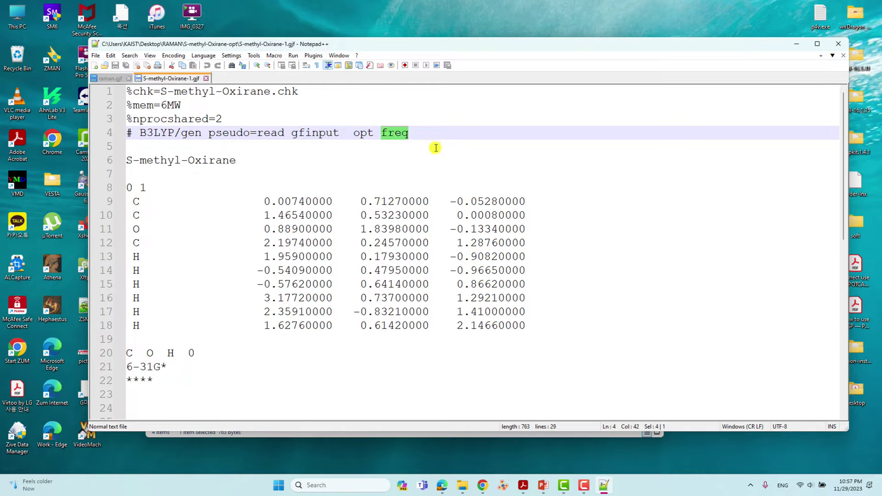
pyautogui.click(147, 150)
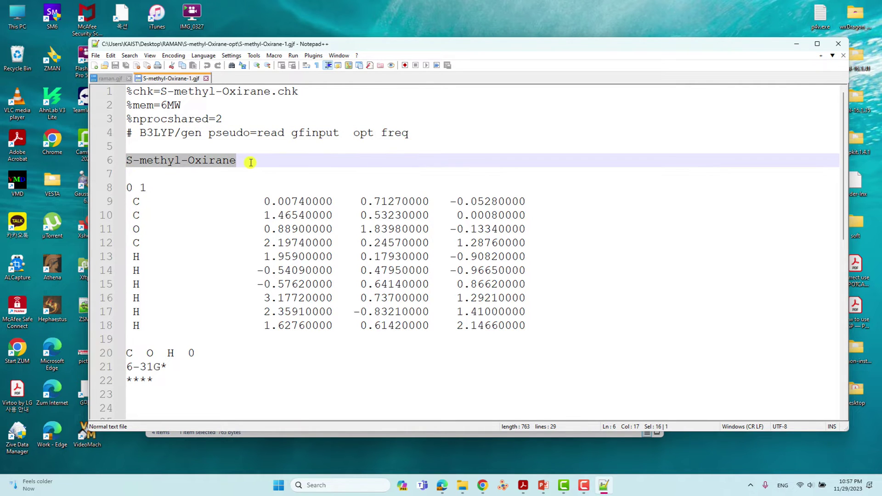
# Step: Review the title, charge 0 multiplicity 1, coordinates and C O H 6-31G* basis block
pyautogui.click(132, 187)
pyautogui.moveTo(133, 187); pyautogui.dragTo(128, 186)
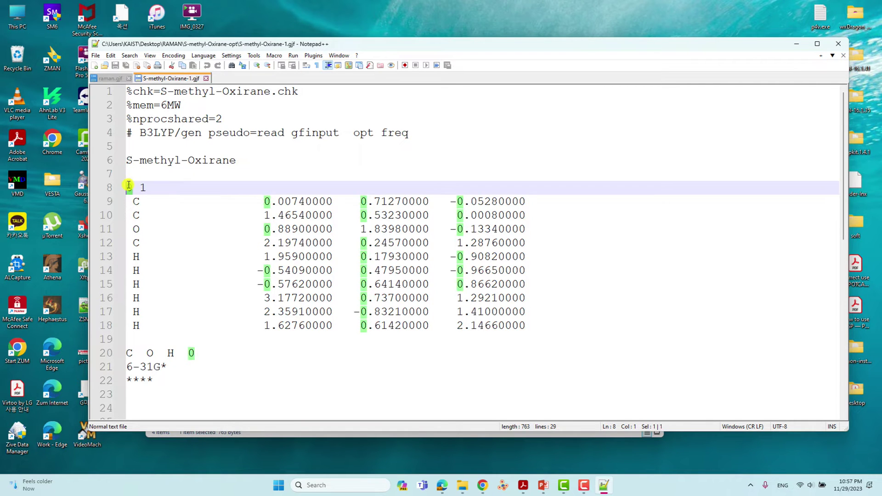
pyautogui.moveTo(146, 189); pyautogui.dragTo(546, 325)
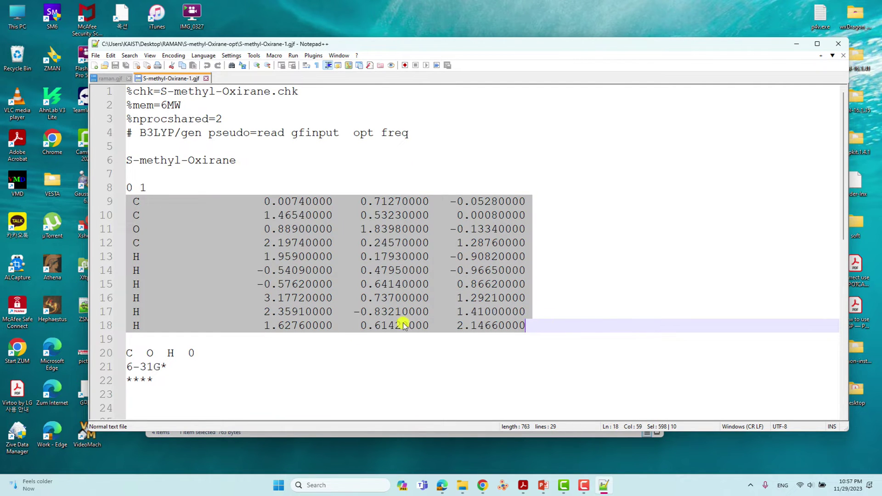
pyautogui.click(128, 340)
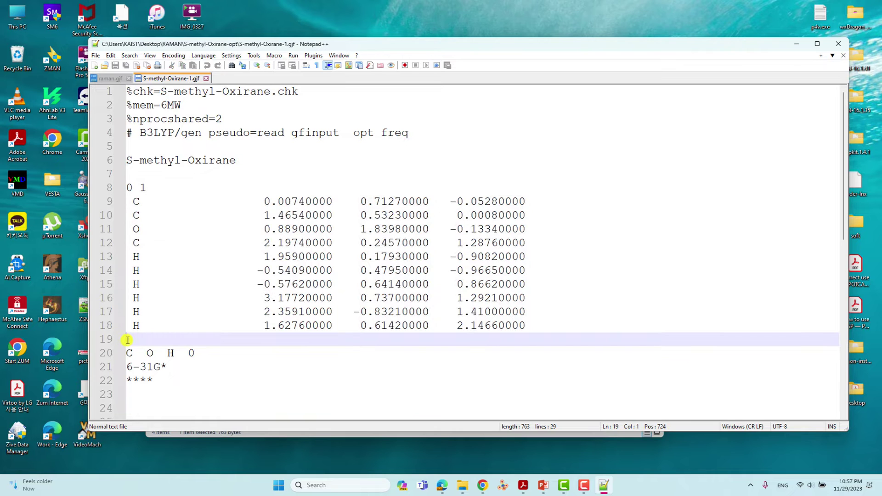
pyautogui.moveTo(130, 353); pyautogui.dragTo(178, 355)
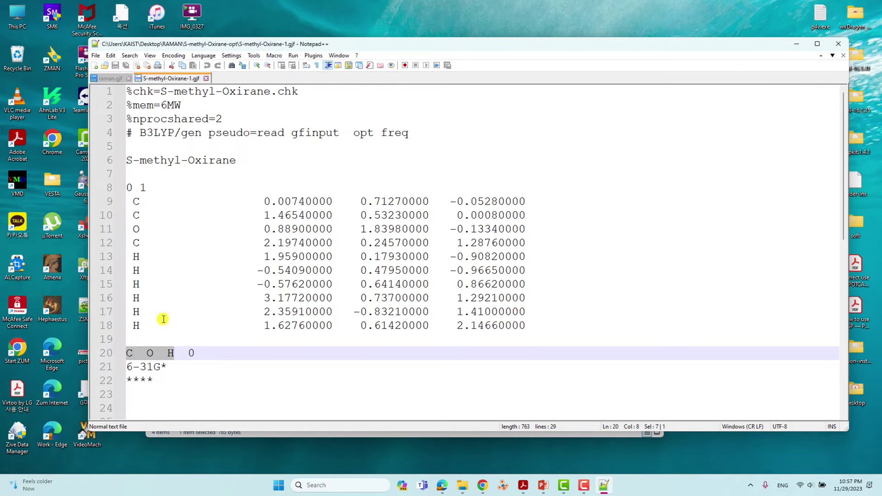
pyautogui.doubleClick(191, 352)
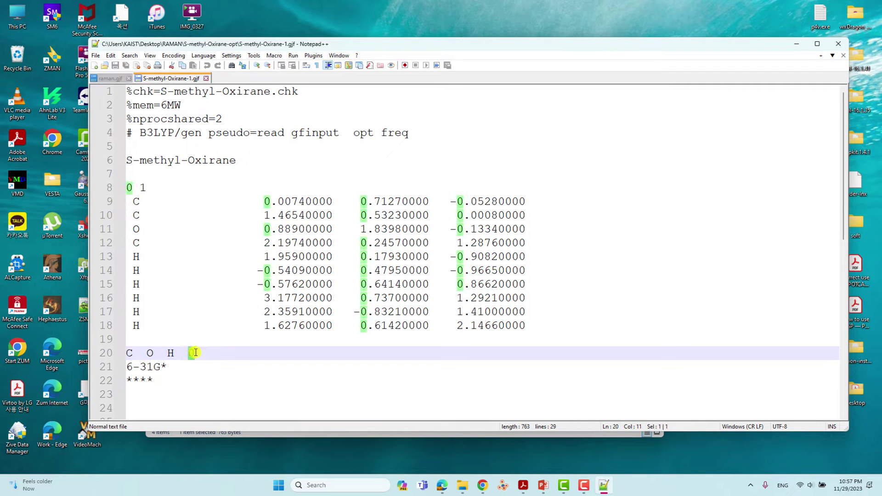
pyautogui.moveTo(171, 367); pyautogui.dragTo(112, 368)
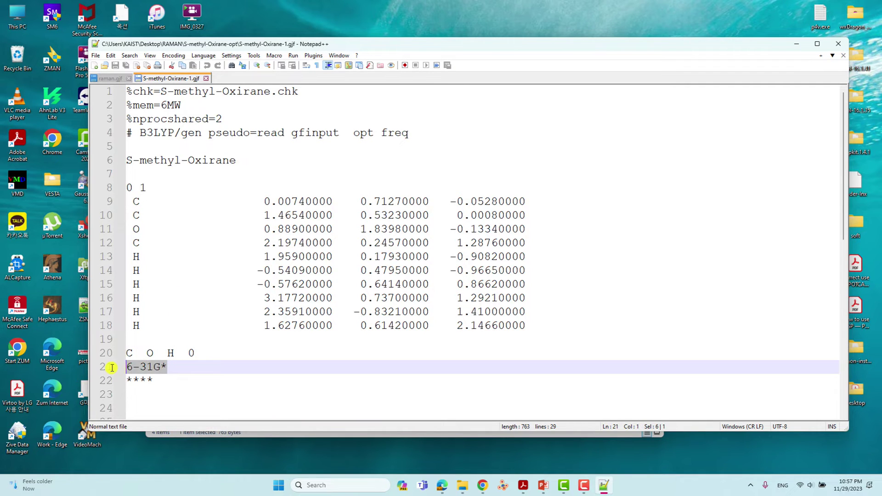
# Step: Add two blank lines after the **** line and save the file
pyautogui.click(154, 381)
pyautogui.press('Return')
pyautogui.press('Return')
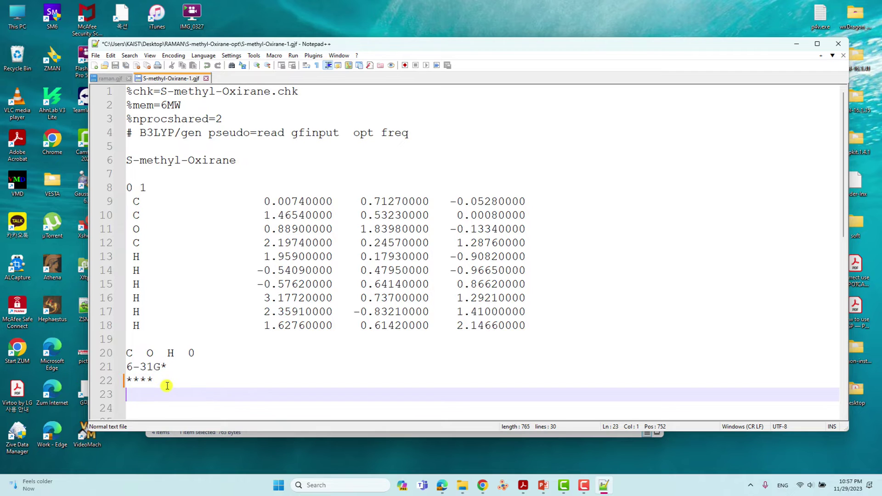
pyautogui.press('Return')
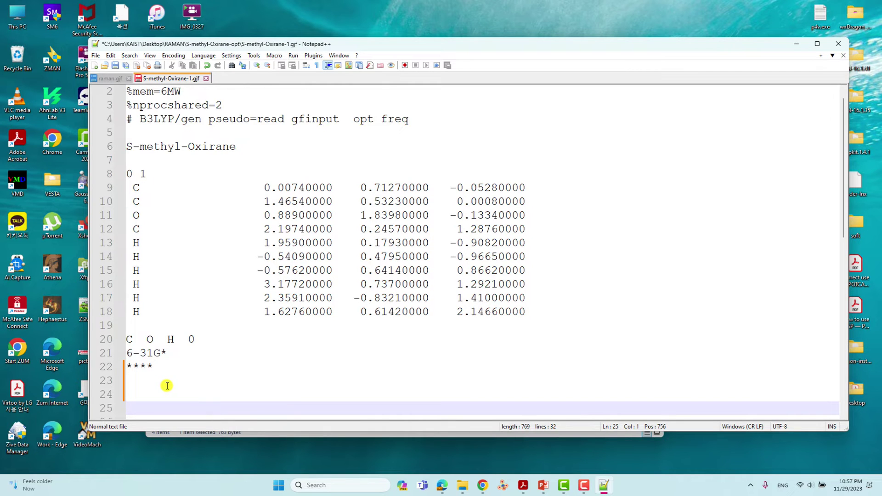
pyautogui.click(116, 65)
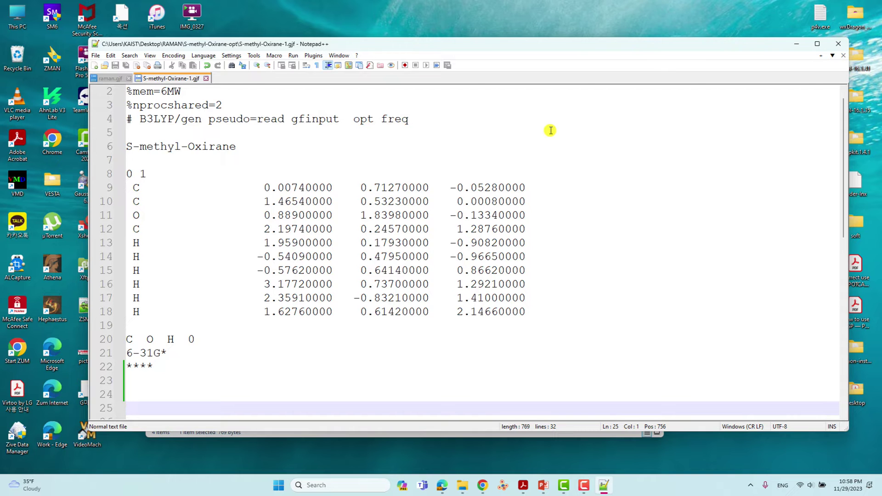
# Step: Close Notepad++ and open S-methyl-Oxirane-Raman.gjf from RAMAN > S-methyl-Oxirane-RAMAN in Notepad++
pyautogui.click(838, 44)
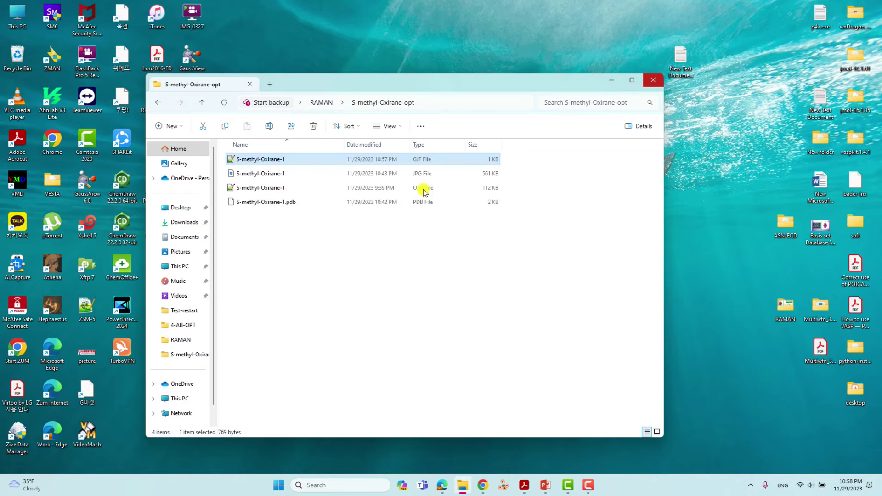
pyautogui.click(269, 189)
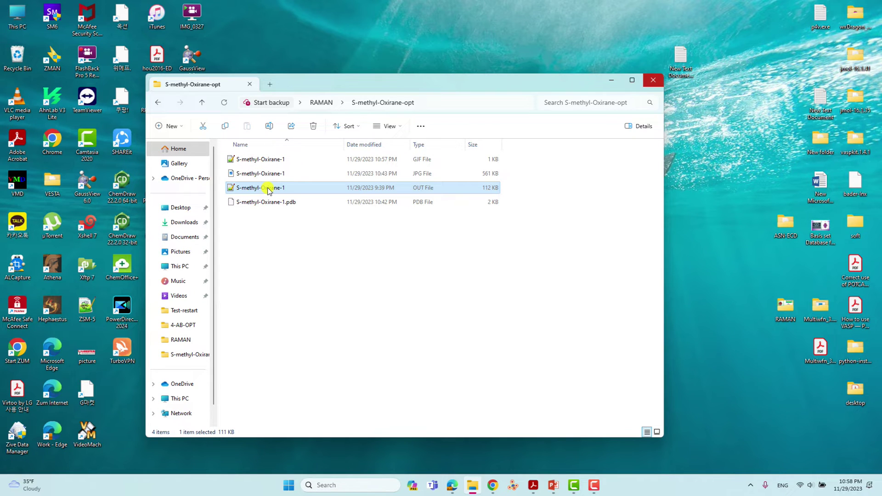
pyautogui.click(202, 102)
pyautogui.doubleClick(285, 173)
pyautogui.click(281, 159)
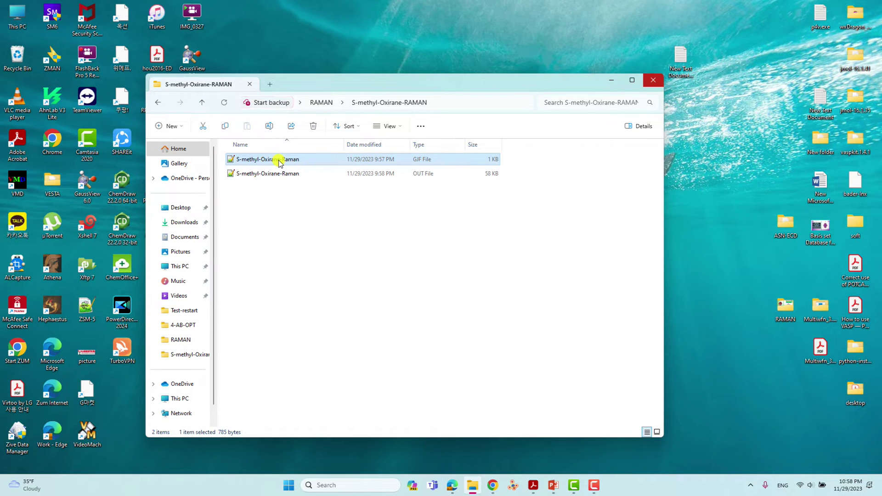
pyautogui.rightClick(276, 161)
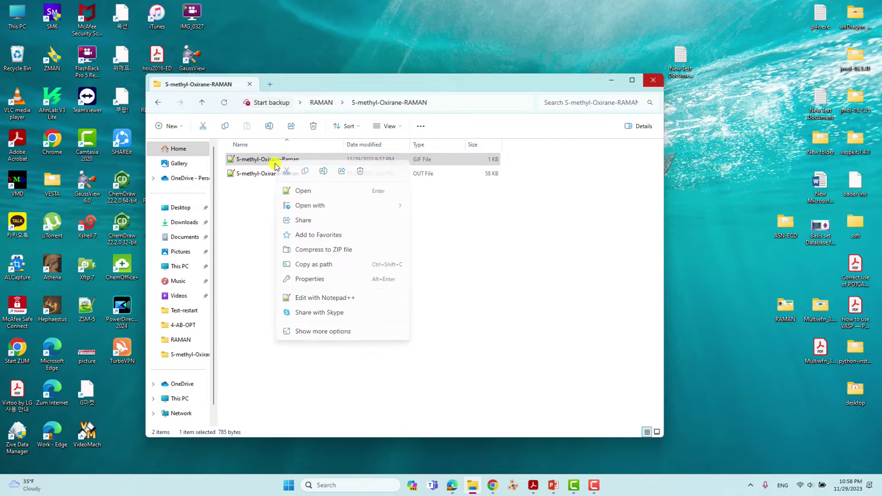
pyautogui.click(304, 190)
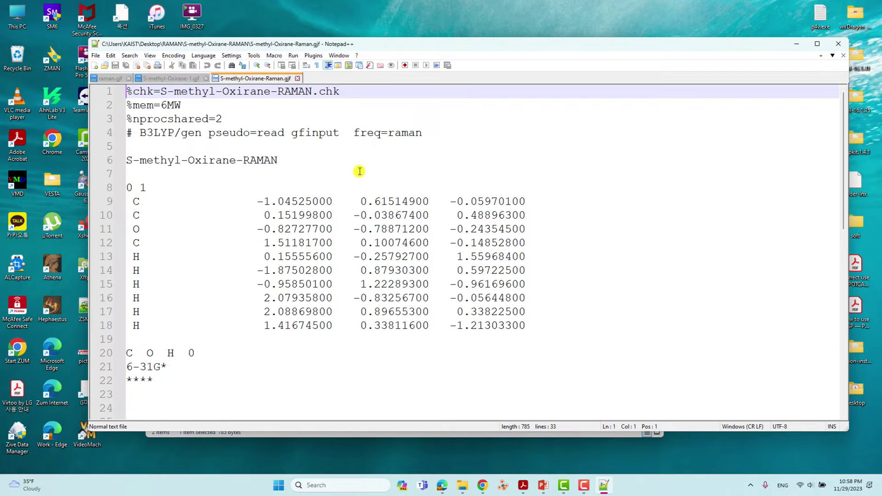
# Step: Check the freq=raman keyword, the S-methyl-Oxirane-RAMAN title and charge 0, multiplicity 1
pyautogui.click(355, 134)
pyautogui.moveTo(355, 134)
pyautogui.mouseDown()
pyautogui.moveTo(427, 133)
pyautogui.moveTo(351, 133)
pyautogui.mouseUp()
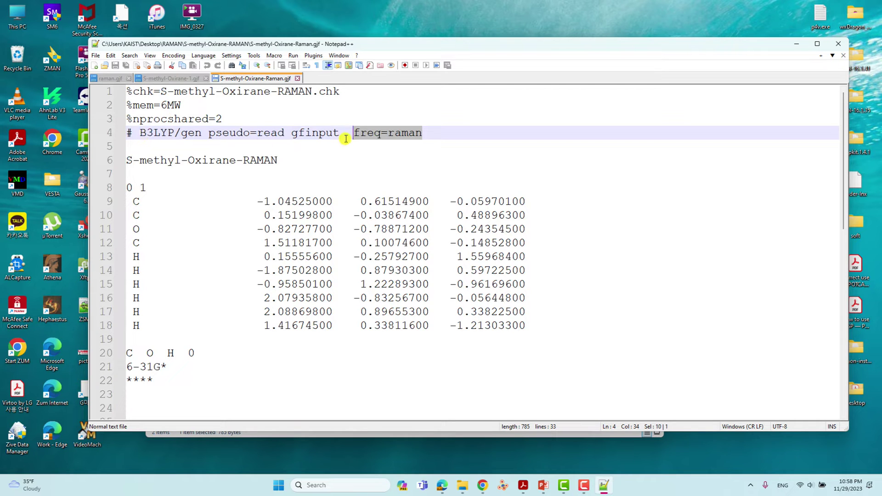
pyautogui.moveTo(352, 133); pyautogui.dragTo(421, 133)
pyautogui.click(278, 159)
pyautogui.moveTo(277, 159); pyautogui.dragTo(112, 158)
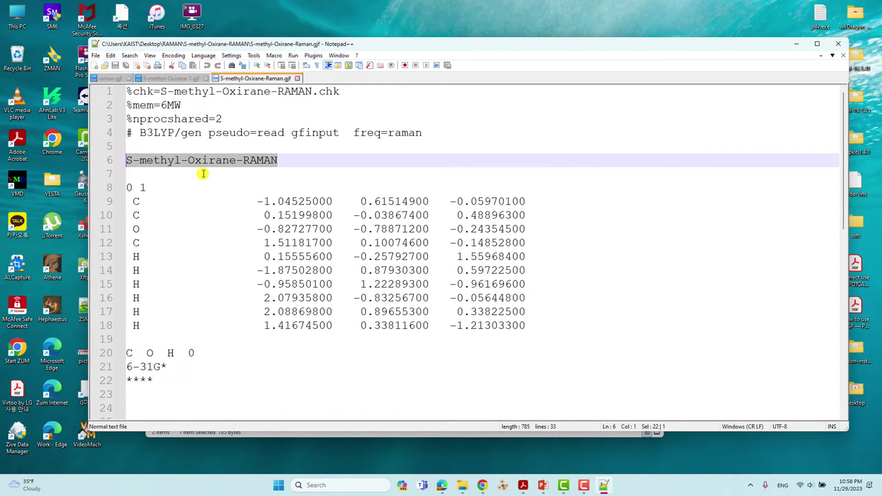
pyautogui.doubleClick(128, 187)
pyautogui.doubleClick(145, 187)
# Step: Check the atom coordinate rows and the C O H 6-31G* basis set lines
pyautogui.moveTo(127, 201); pyautogui.dragTo(531, 328)
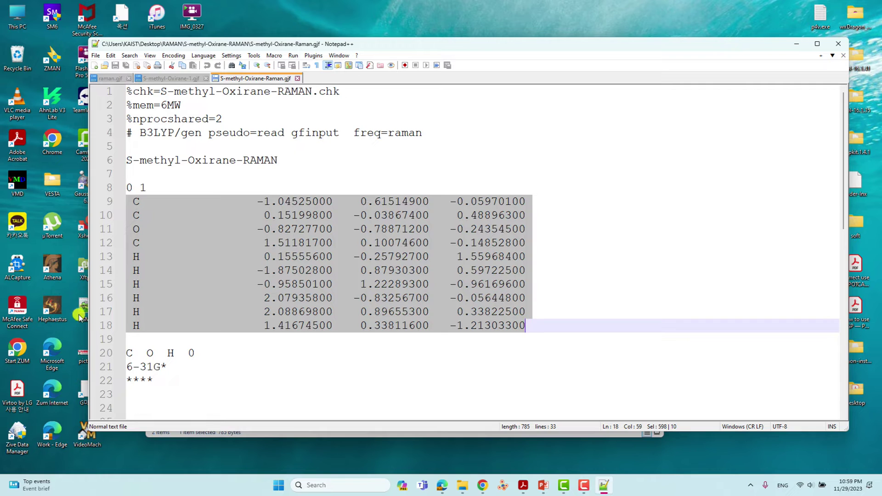
pyautogui.doubleClick(129, 353)
pyautogui.moveTo(145, 353); pyautogui.dragTo(174, 353)
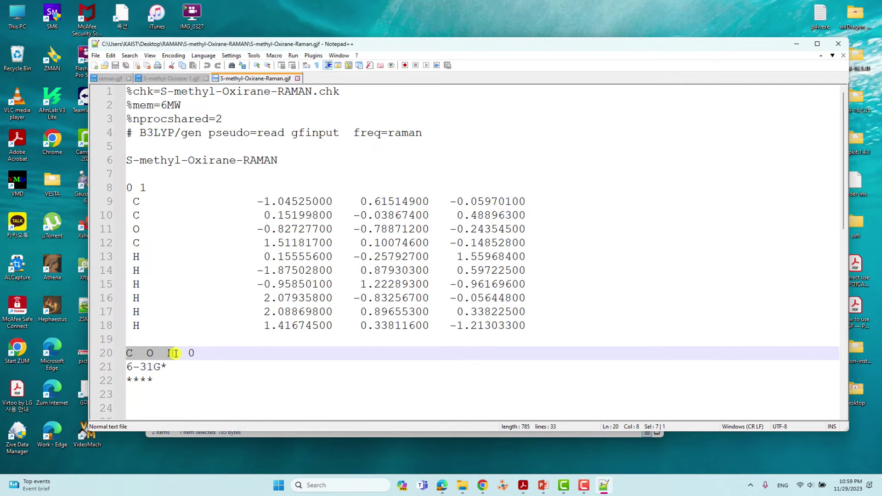
pyautogui.click(199, 353)
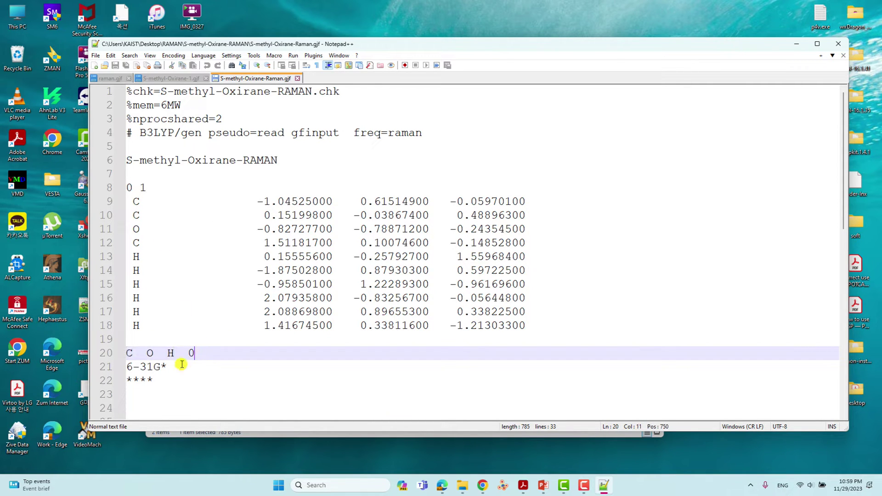
pyautogui.moveTo(167, 366); pyautogui.dragTo(114, 366)
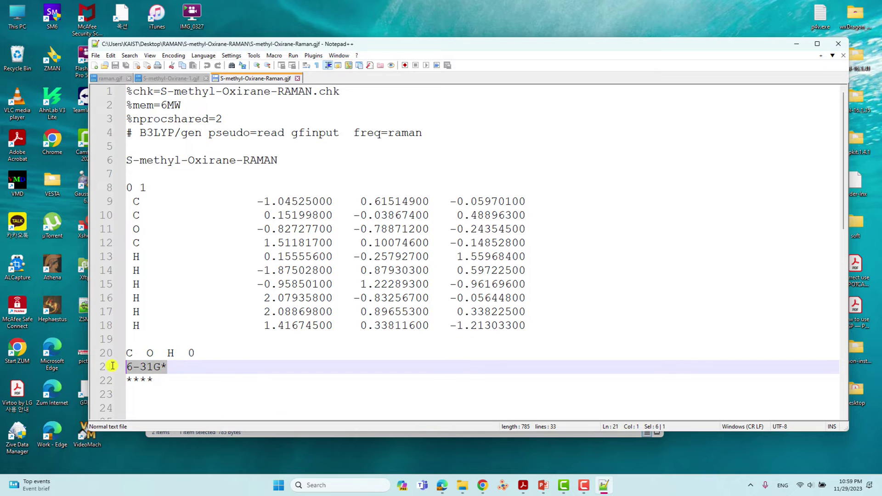
# Step: Add a blank line after ****, save, and minimise Notepad++ to the folder
pyautogui.click(151, 379)
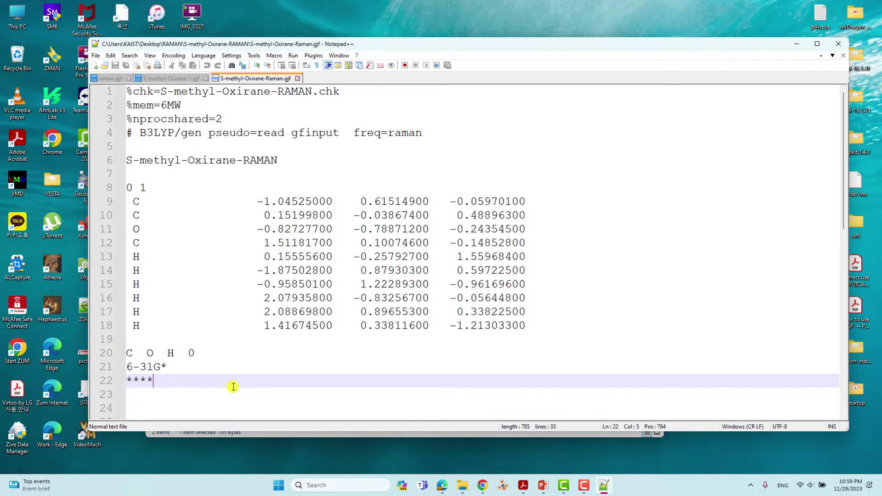
pyautogui.press('Return')
pyautogui.press('Return')
pyautogui.press('Return')
pyautogui.press('Return')
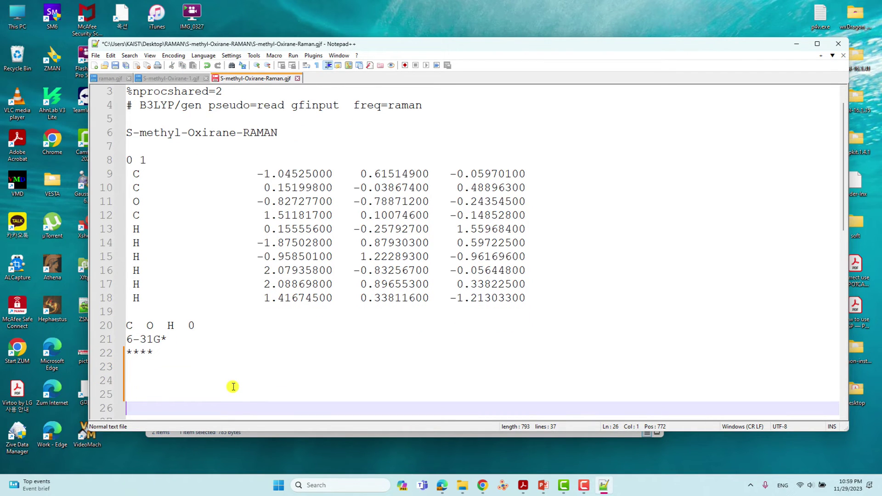
pyautogui.click(115, 65)
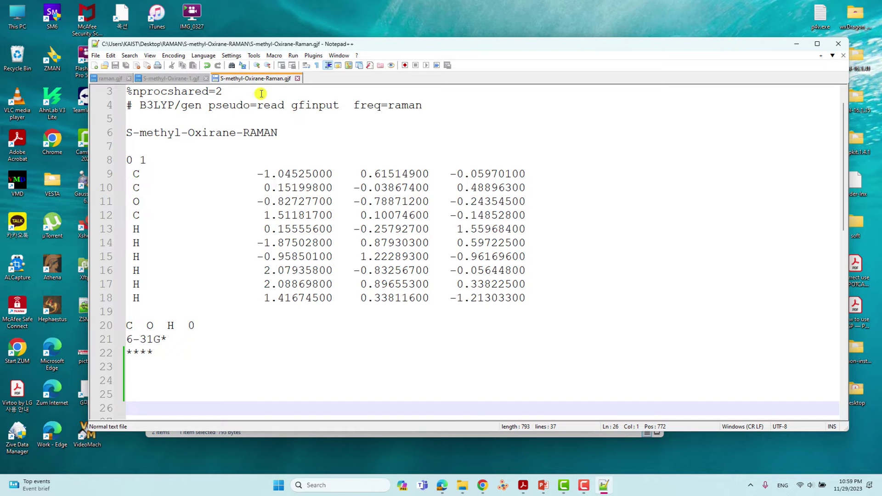
pyautogui.click(796, 44)
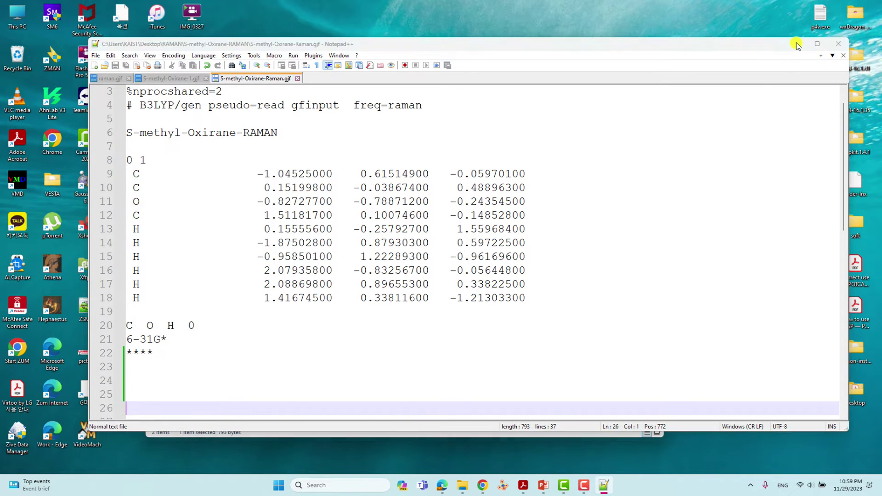
pyautogui.click(288, 174)
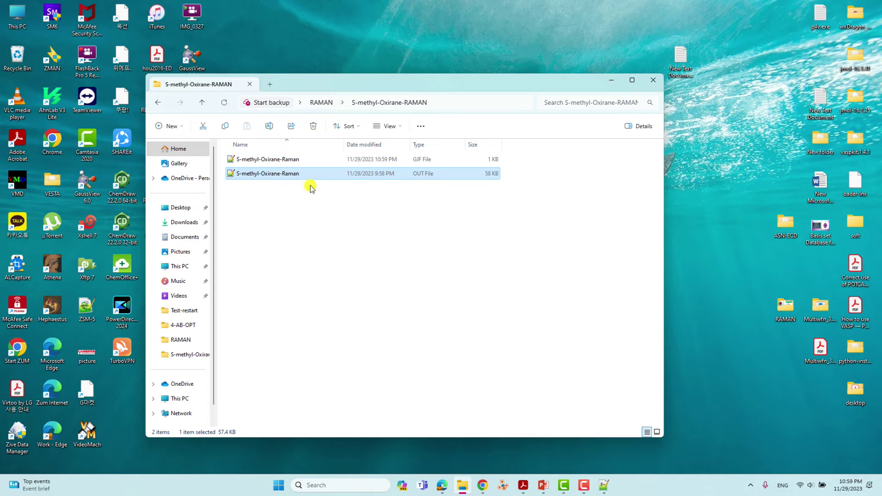
# Step: Open S-methyl-Oxirane-Raman.out in Notepad++ and check the freq=raman route keyword
pyautogui.rightClick(281, 176)
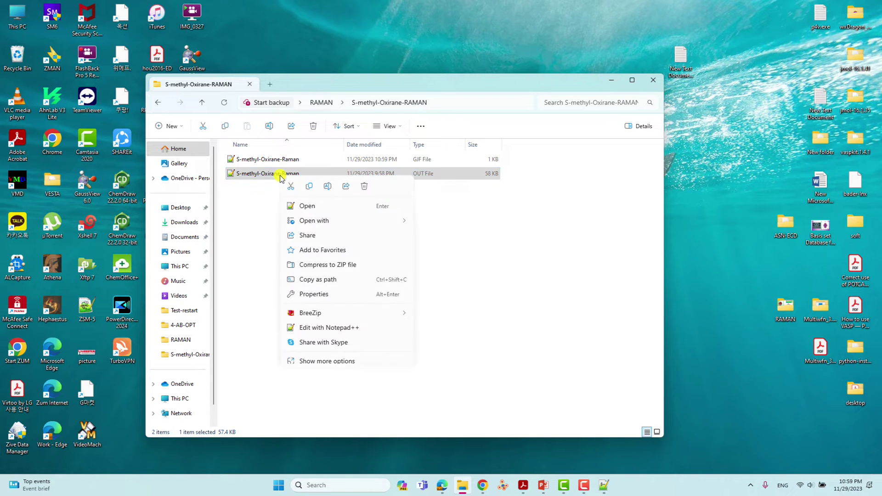
pyautogui.click(315, 200)
pyautogui.scroll(-20, 317, 211)
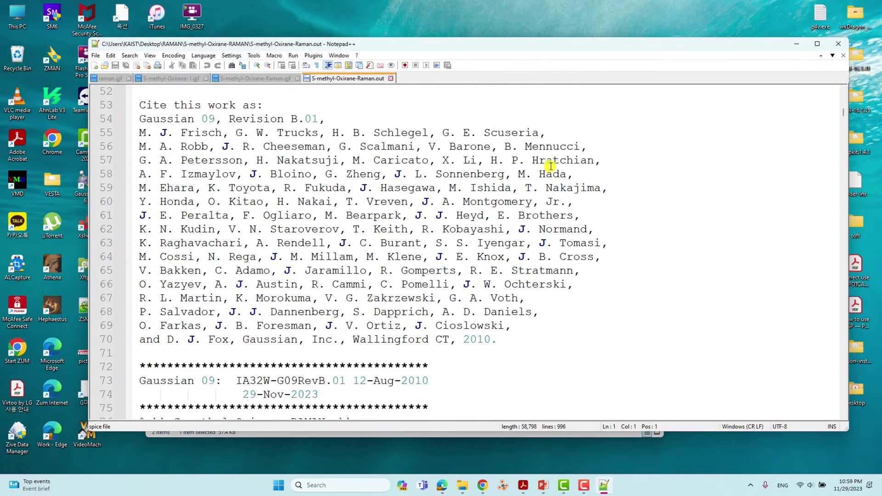
pyautogui.moveTo(359, 245); pyautogui.dragTo(429, 244)
# Step: Confirm the file ends with Normal termination of Gaussian 09, then close all documents
pyautogui.moveTo(840, 124); pyautogui.dragTo(817, 408)
pyautogui.moveTo(147, 285); pyautogui.dragTo(574, 283)
pyautogui.click(575, 282)
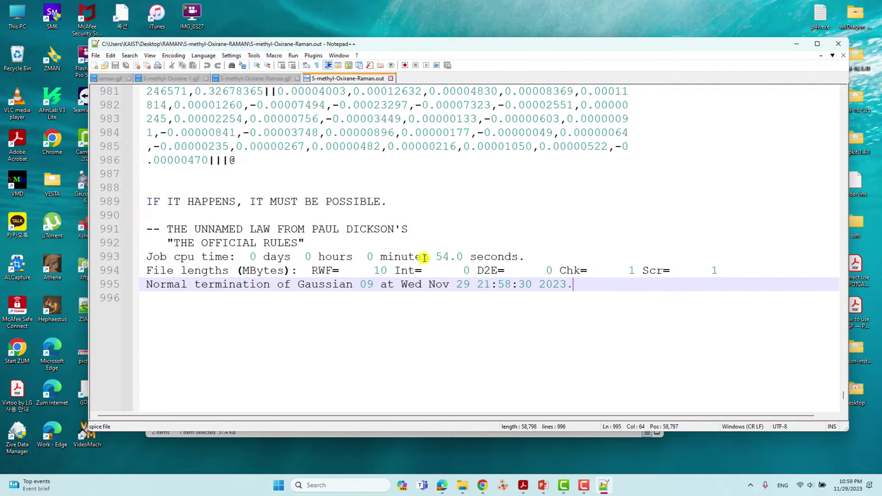
pyautogui.click(96, 55)
pyautogui.click(123, 187)
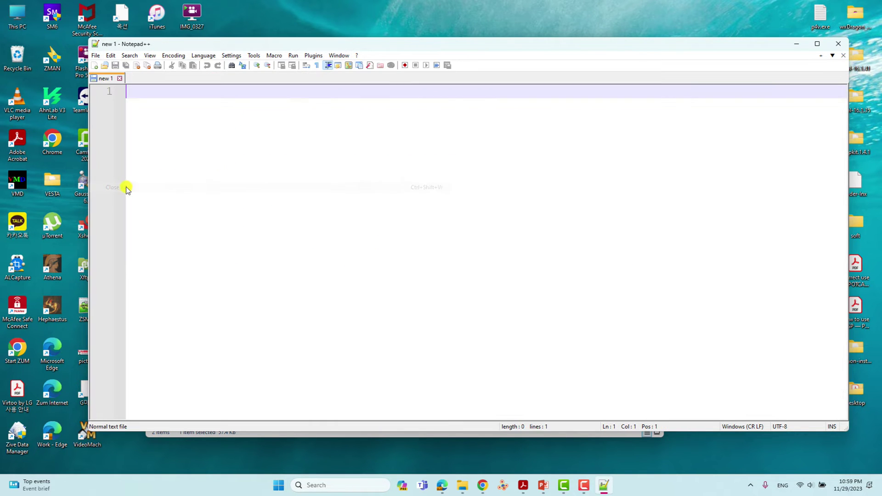
# Step: Close Notepad++ and open the desktop Multiwfn_3.8_dev_bin_Win64 folder in Explorer
pyautogui.click(838, 44)
pyautogui.click(551, 209)
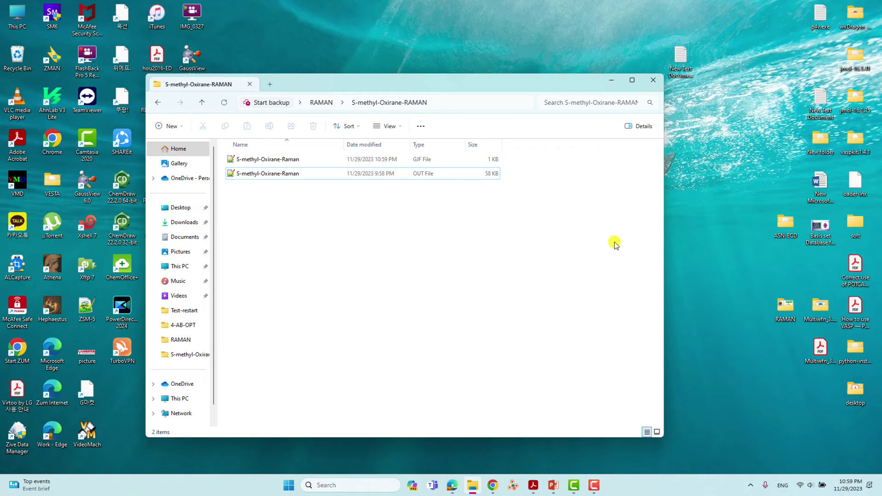
pyautogui.moveTo(520, 79); pyautogui.dragTo(426, 65)
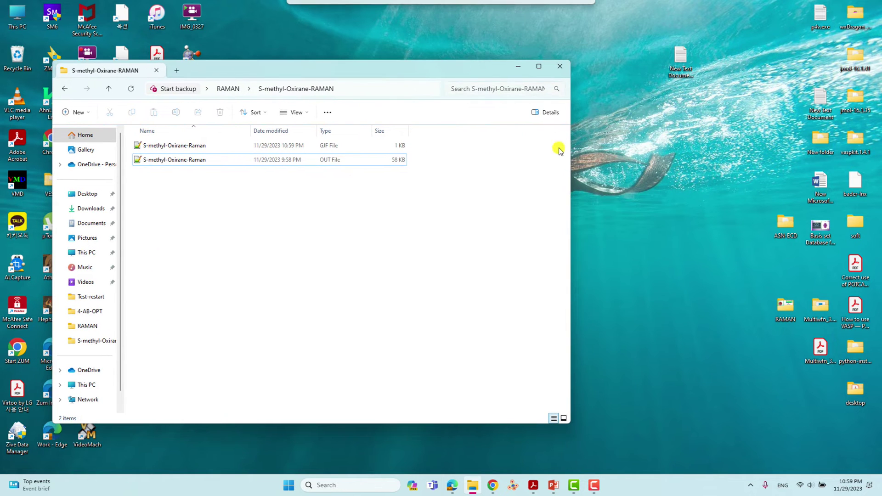
pyautogui.doubleClick(820, 309)
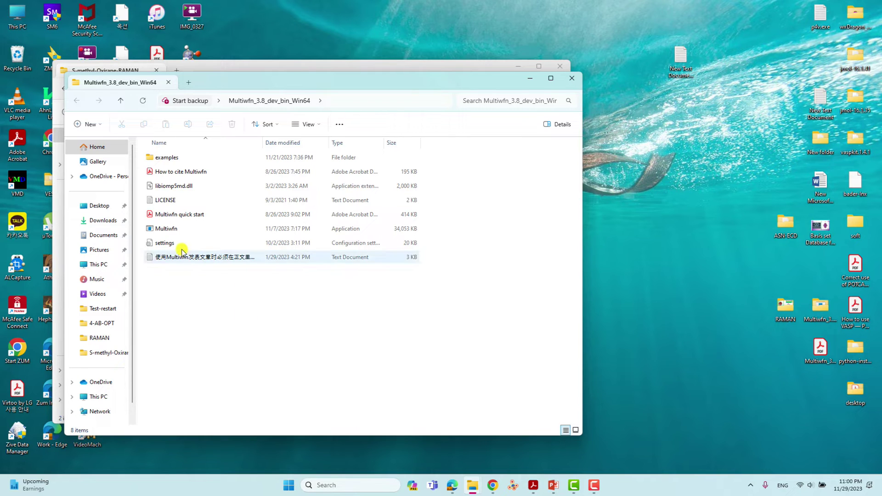
# Step: Launch Multiwfn.exe and request its file-browse dialog
pyautogui.click(161, 228)
pyautogui.doubleClick(162, 229)
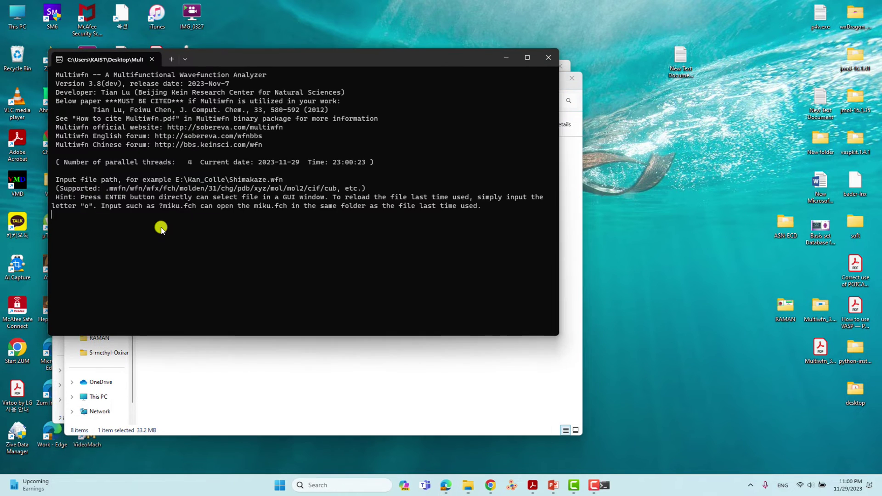
pyautogui.click(555, 393)
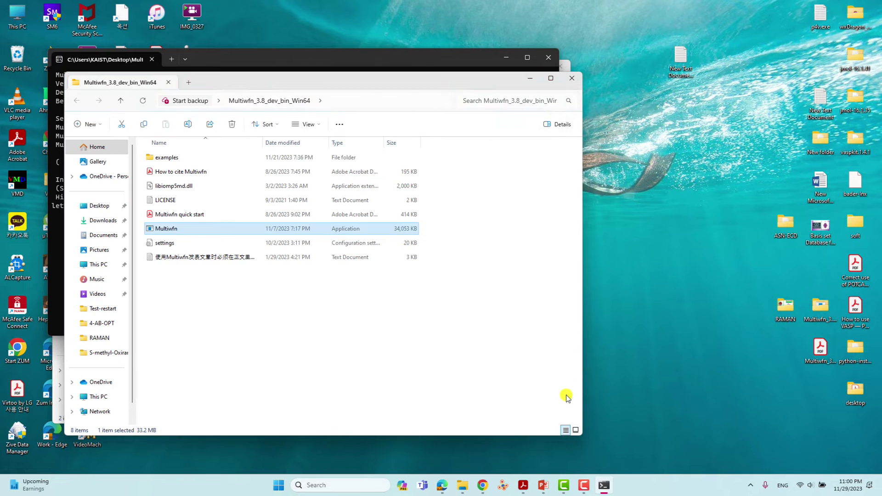
pyautogui.click(530, 79)
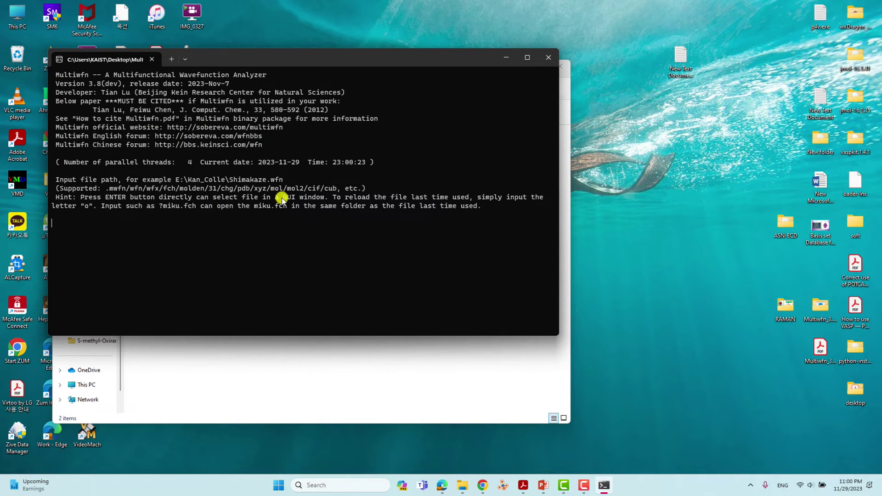
pyautogui.press('Return')
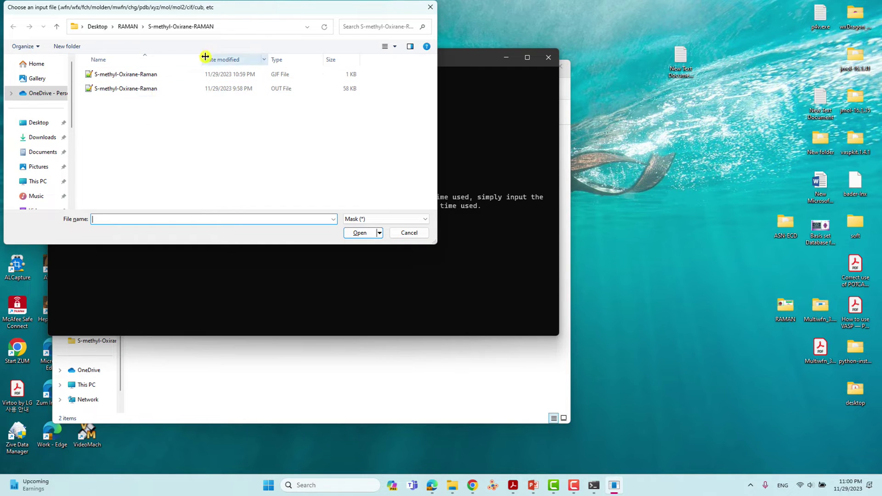
# Step: Load S-methyl-Oxirane-Raman.out from the S-methyl-Oxirane-RAMAN folder
pyautogui.click(128, 28)
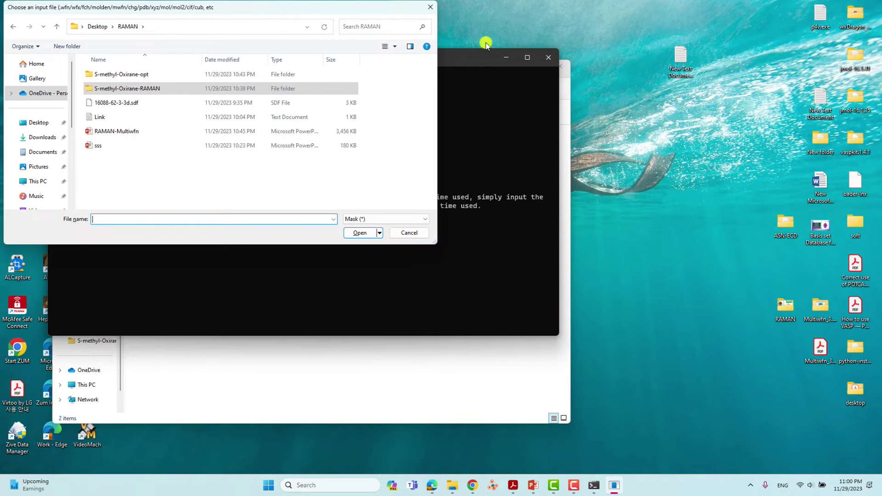
pyautogui.click(241, 27)
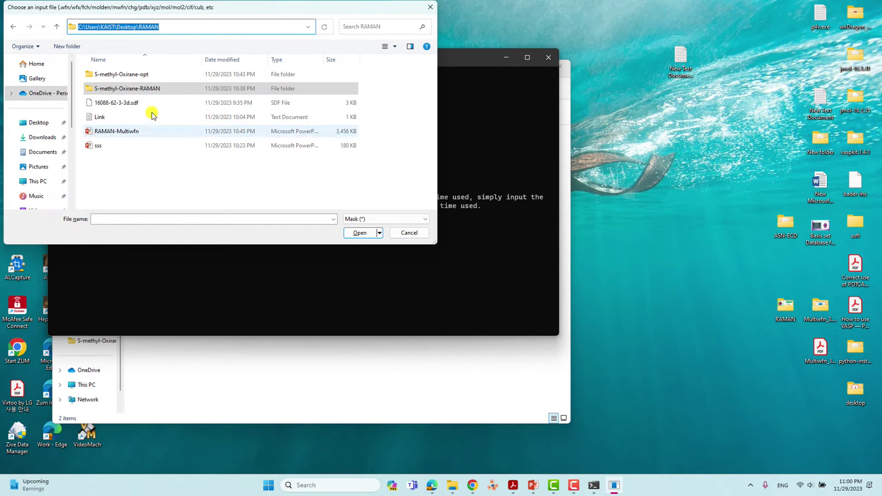
pyautogui.doubleClick(139, 89)
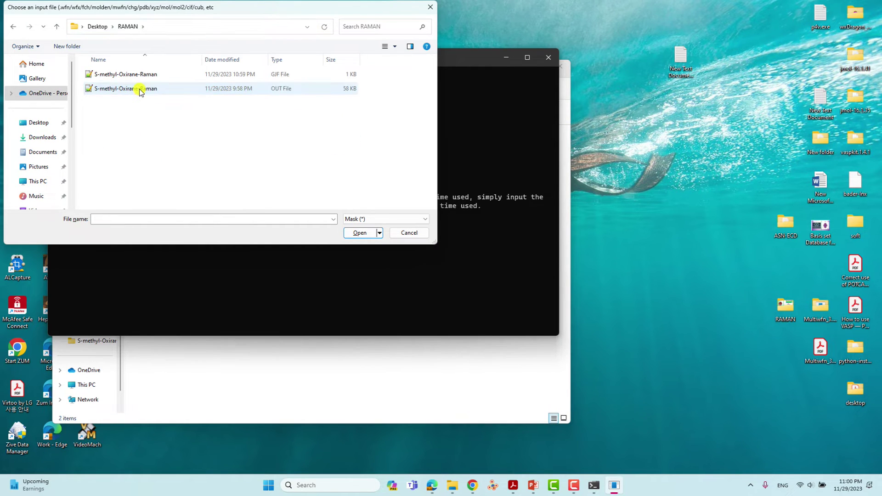
pyautogui.click(130, 89)
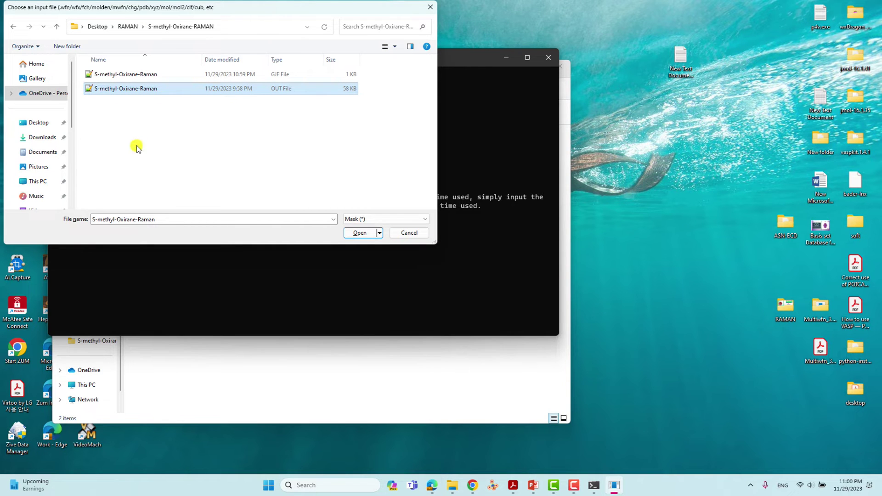
pyautogui.click(358, 232)
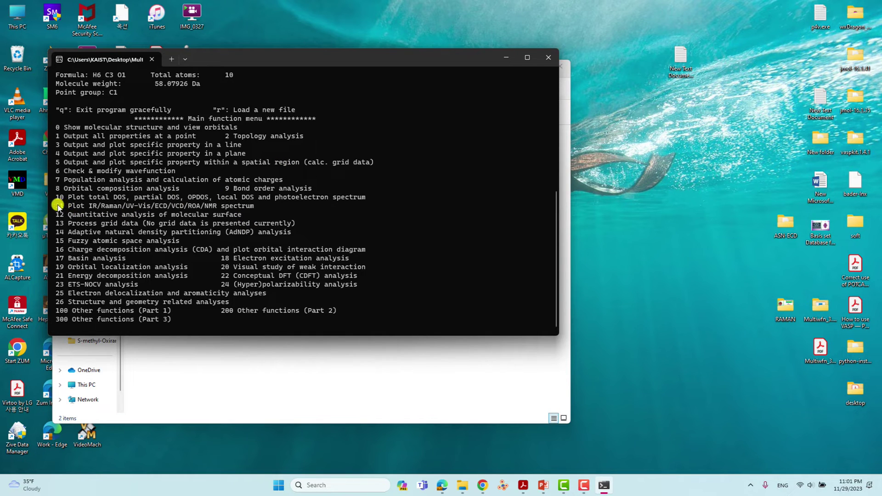
# Step: Choose option 11 for IR/Raman spectra, then spectrum type 2 for Raman
pyautogui.moveTo(55, 205); pyautogui.dragTo(256, 208)
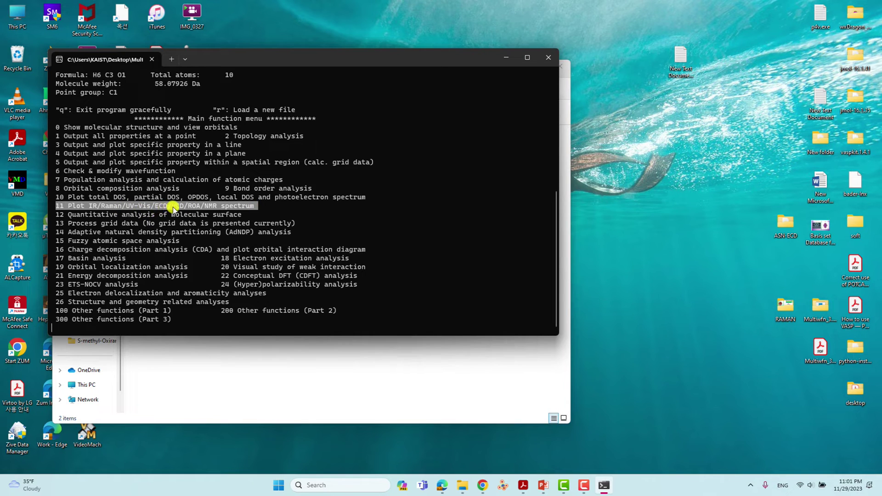
pyautogui.click(107, 208)
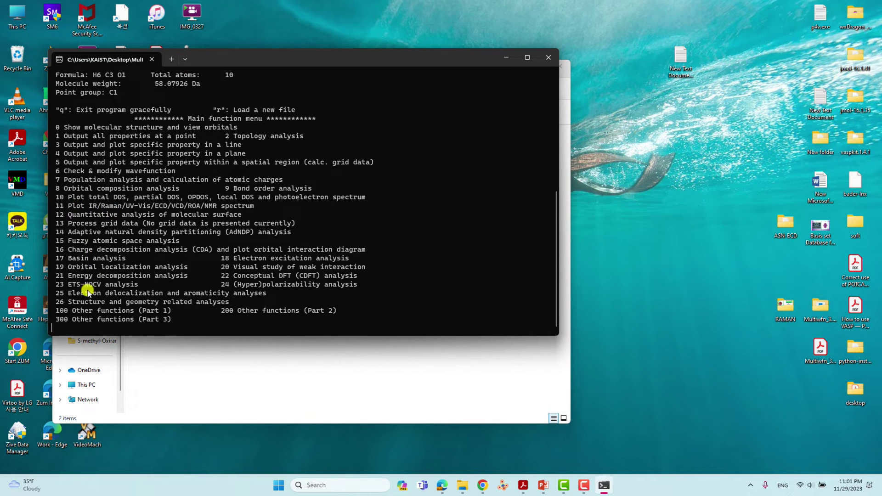
pyautogui.press('Return')
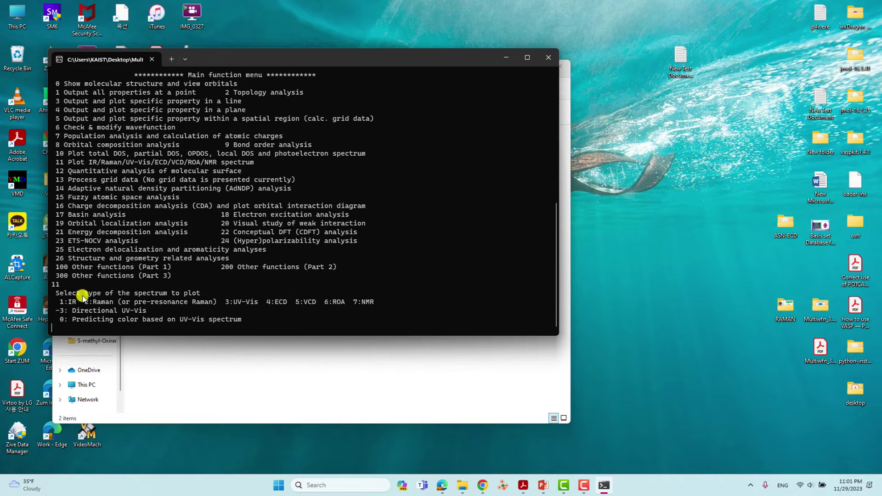
pyautogui.moveTo(54, 302); pyautogui.dragTo(376, 302)
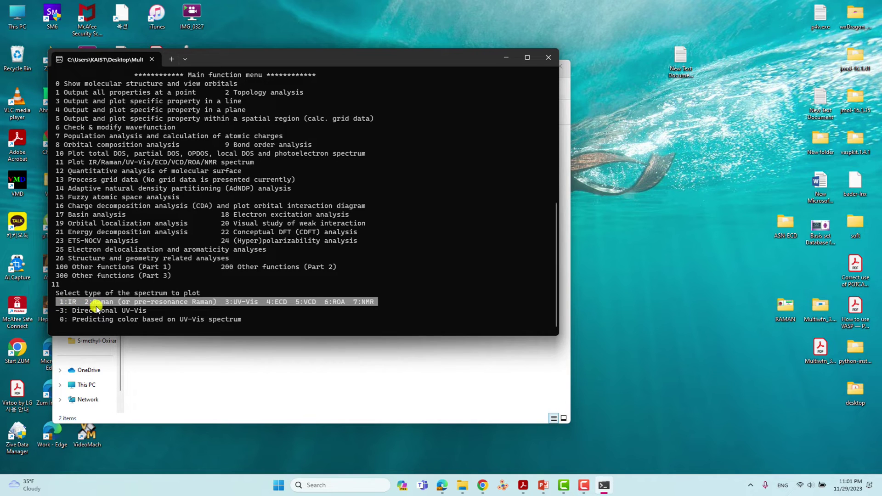
pyautogui.click(82, 327)
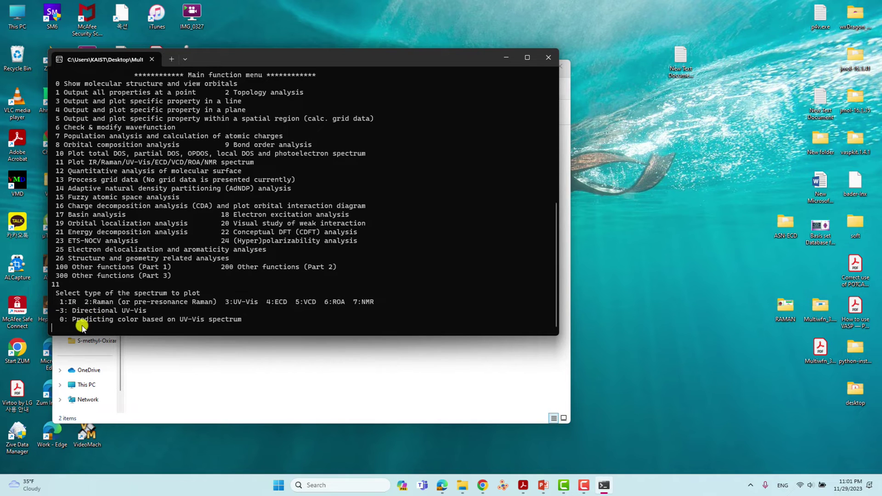
pyautogui.write('2')
pyautogui.press('Return')
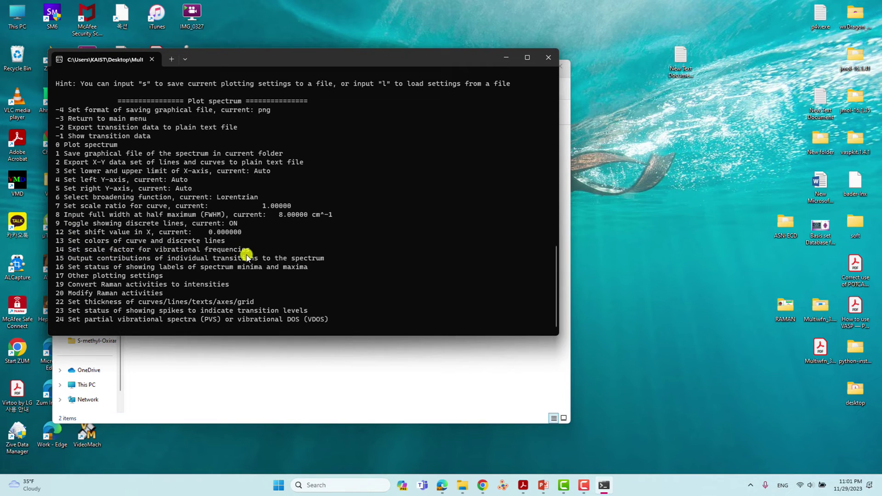
# Step: Choose option 14 for frequency scaling and select all 24 vibrational modes
pyautogui.moveTo(250, 252); pyautogui.dragTo(53, 250)
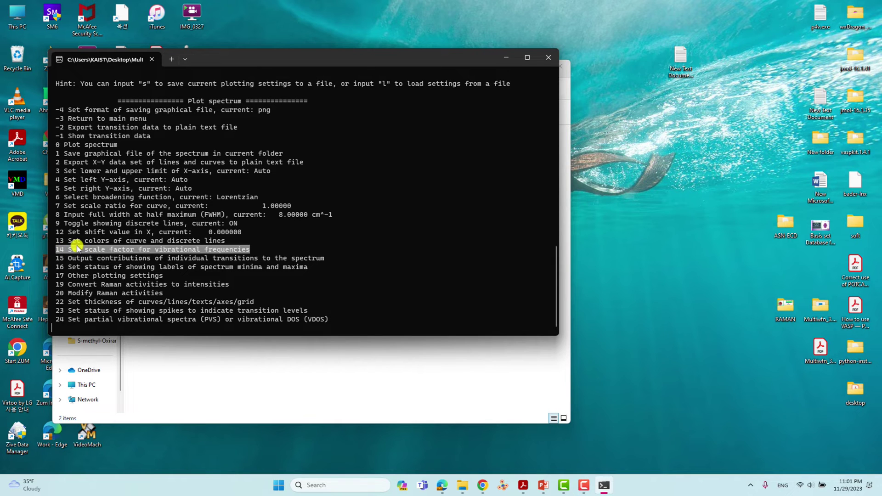
pyautogui.rightClick(189, 259)
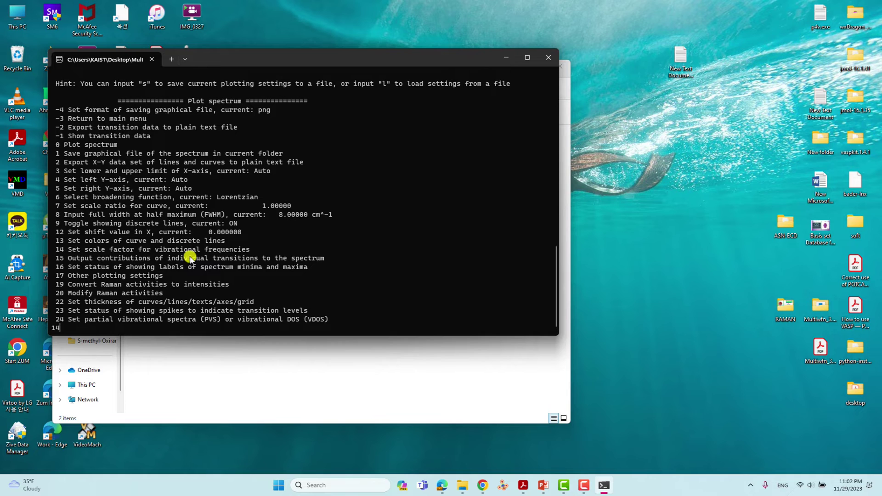
pyautogui.press('Return')
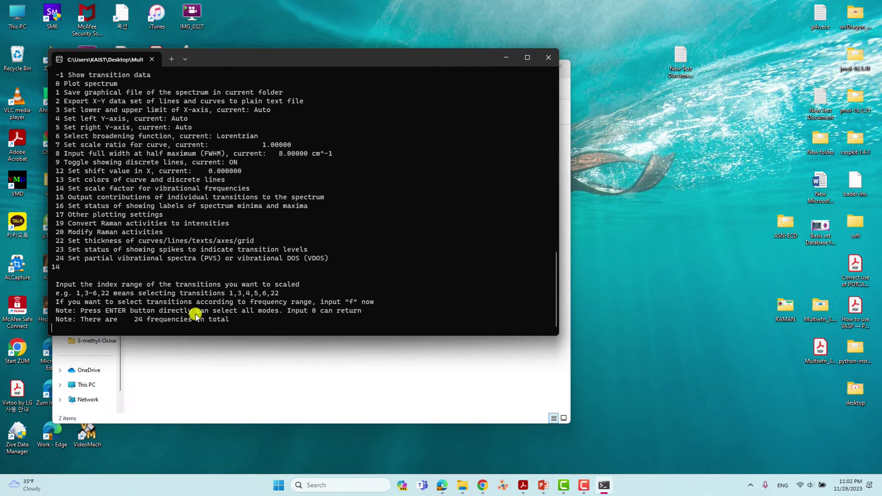
pyautogui.press('Return')
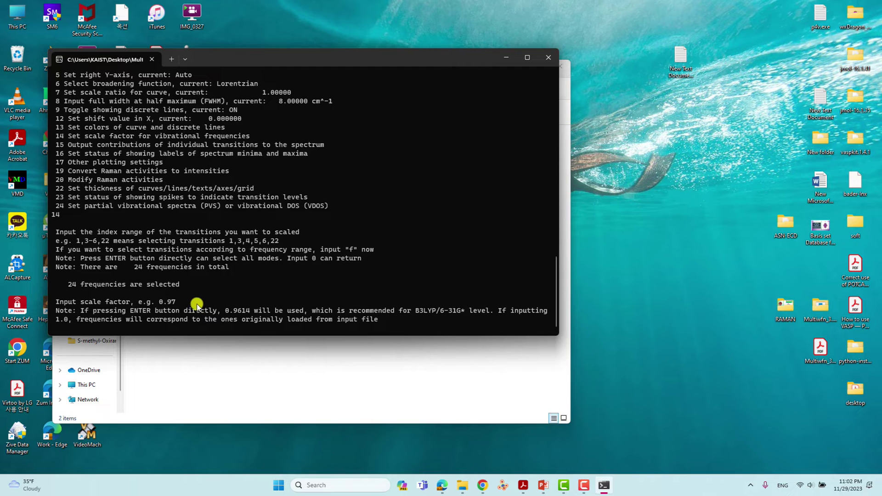
pyautogui.click(483, 485)
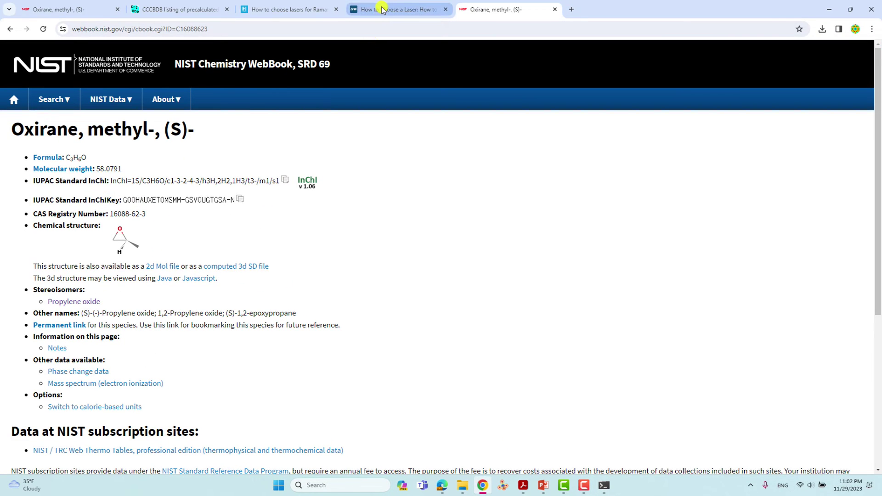
pyautogui.click(177, 9)
pyautogui.scroll(4, 232, 97)
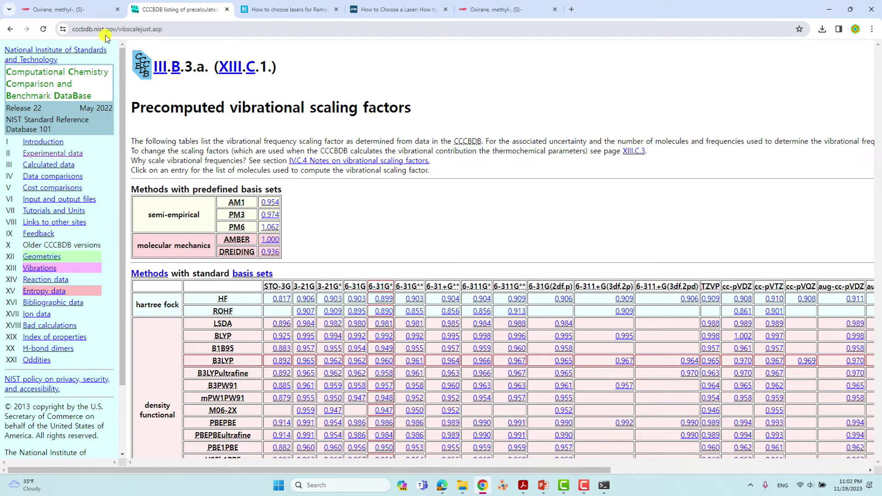
pyautogui.moveTo(118, 30); pyautogui.dragTo(191, 31)
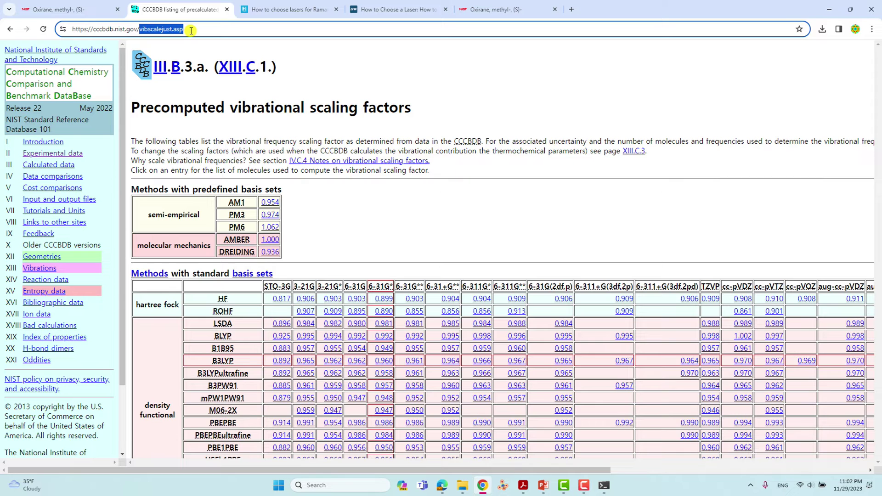
pyautogui.hotkey('ctrl', 'a')
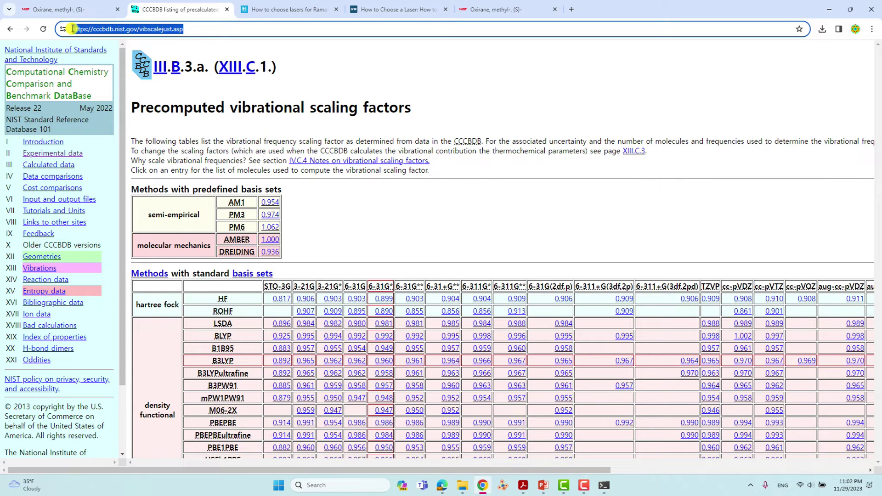
pyautogui.scroll(-2, 387, 230)
pyautogui.scroll(2, 242, 161)
pyautogui.scroll(-4, 368, 189)
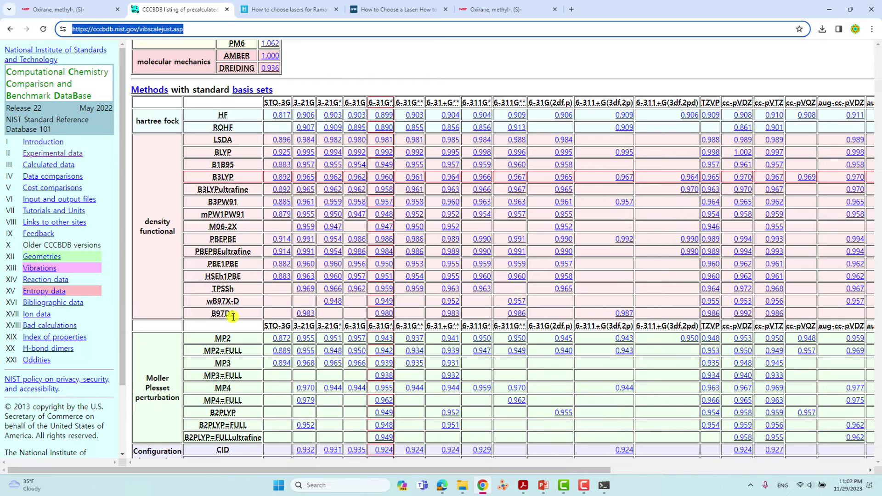
pyautogui.moveTo(232, 316)
pyautogui.moveTo(212, 180); pyautogui.dragTo(386, 178)
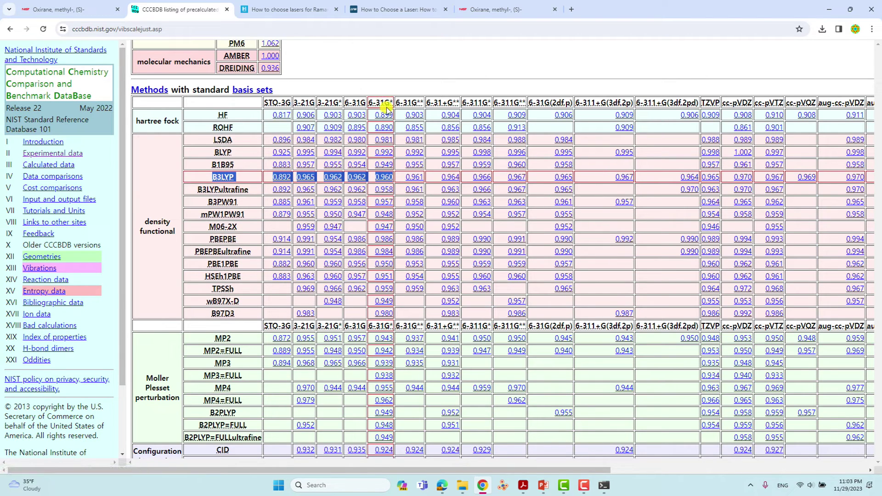
pyautogui.click(372, 178)
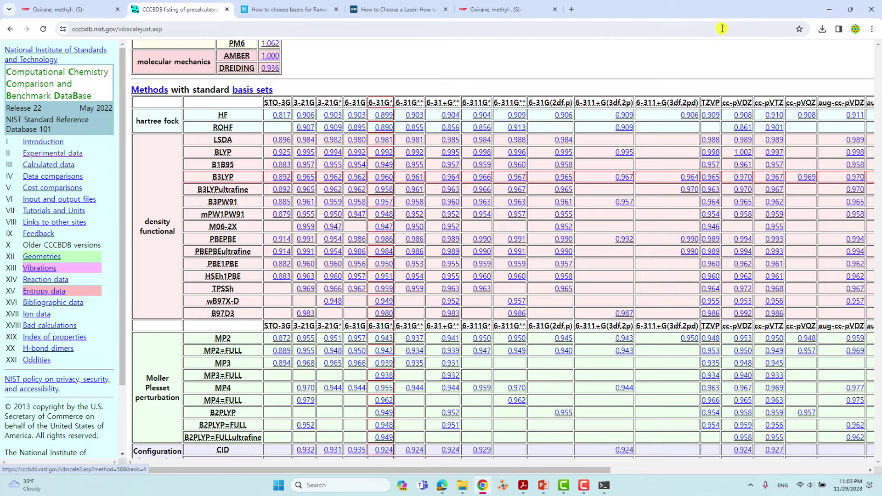
pyautogui.click(829, 9)
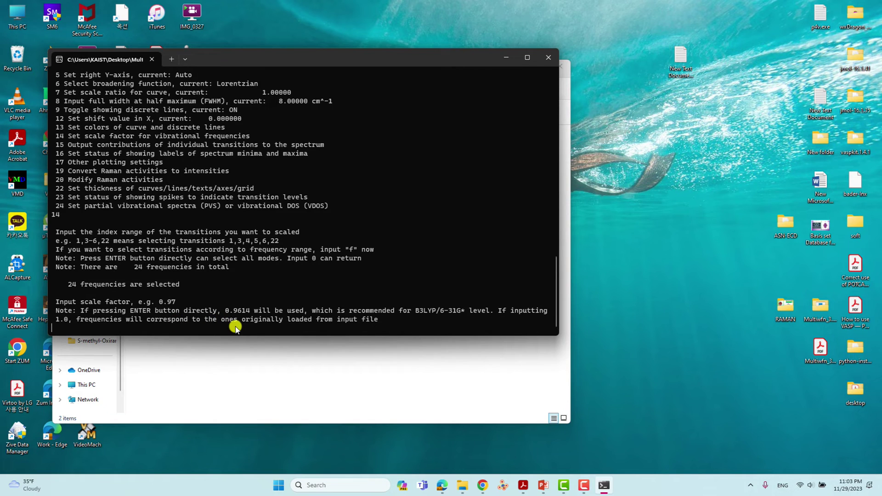
# Step: Scale frequencies by 0.9614, start Raman intensity conversion with 19, and view the HÜBNER laser article
pyautogui.press('Return')
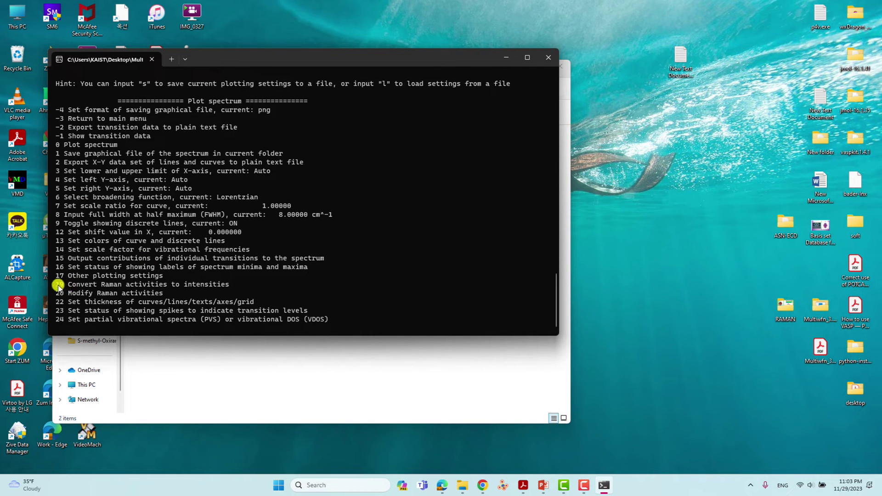
pyautogui.moveTo(53, 285); pyautogui.dragTo(234, 285)
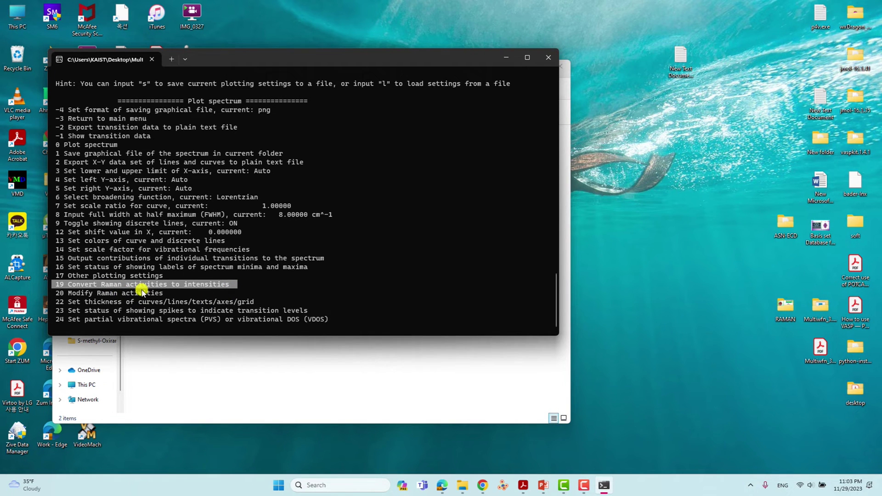
pyautogui.write('1')
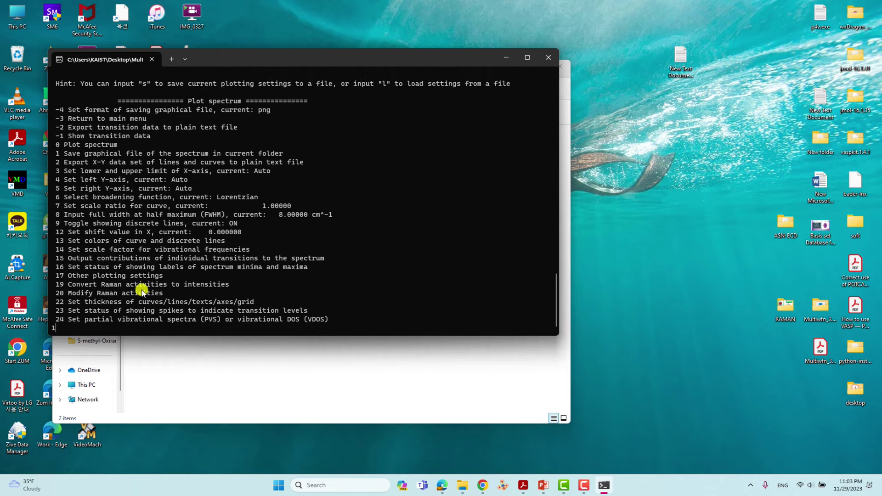
pyautogui.write('9')
pyautogui.press('Return')
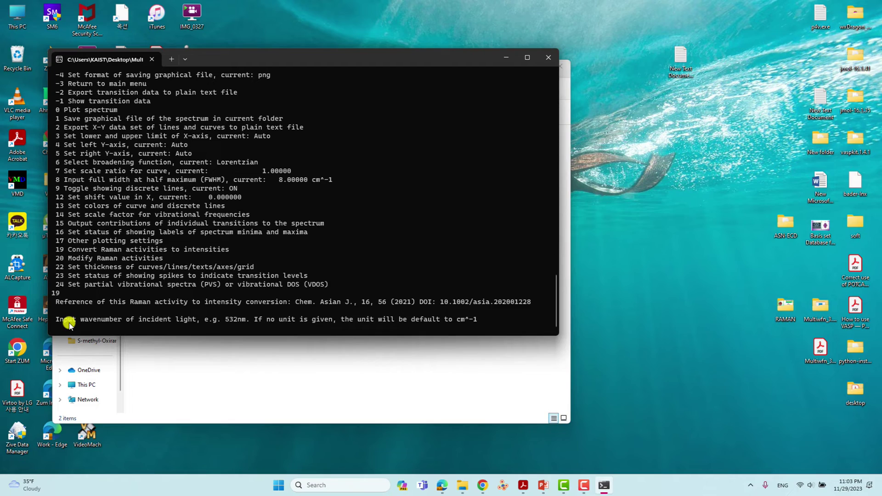
pyautogui.click(482, 486)
pyautogui.click(292, 9)
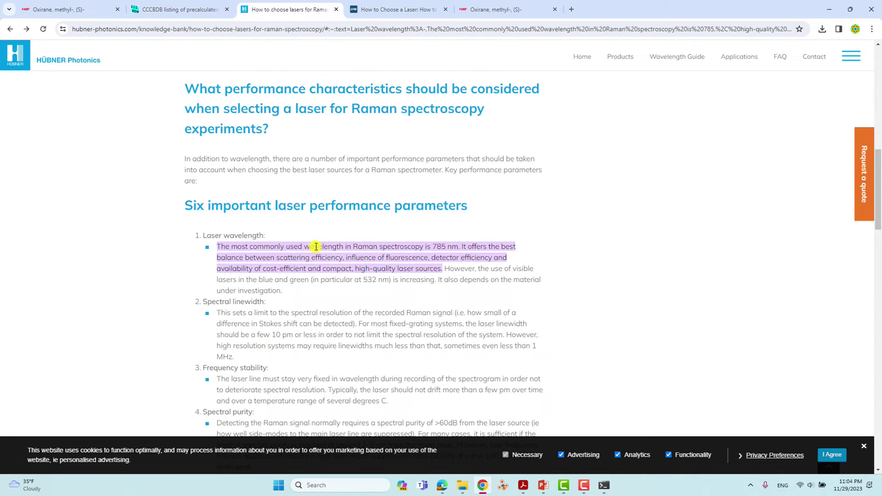
# Step: Note 785 nm as the common Raman laser wavelength, check Laser Focus World, then minimize Chrome
pyautogui.moveTo(432, 248); pyautogui.dragTo(454, 247)
pyautogui.click(399, 7)
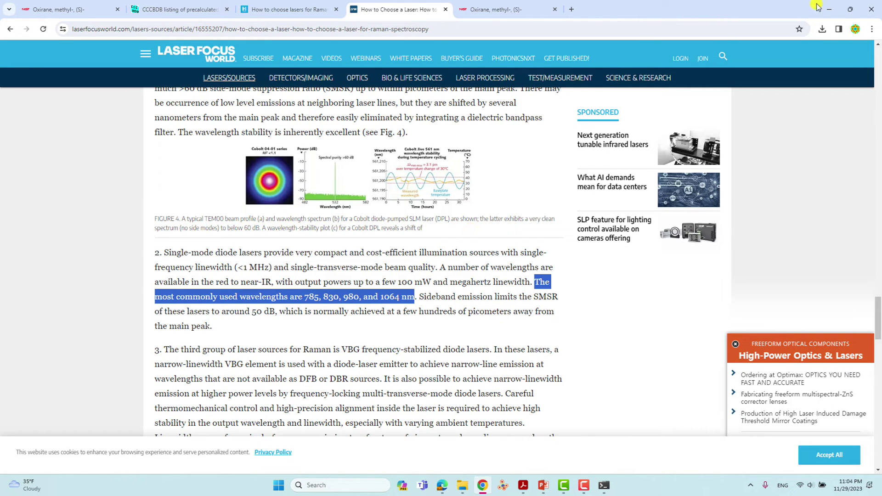
pyautogui.click(829, 9)
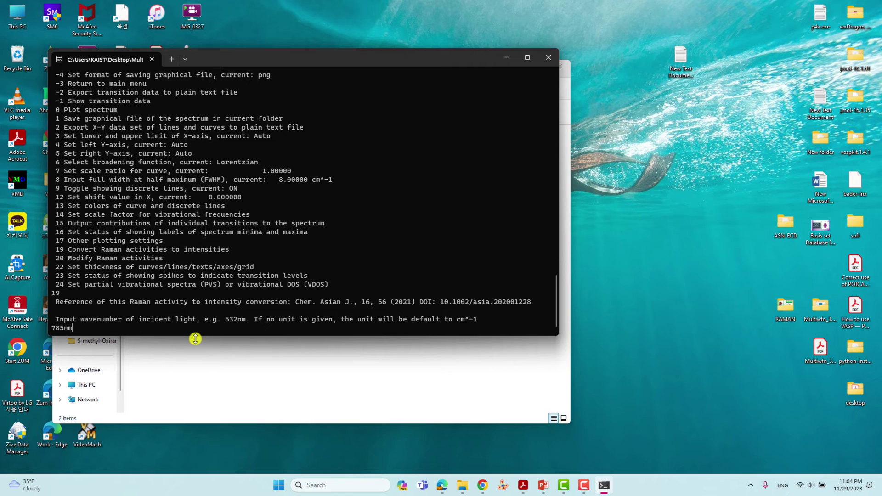
# Step: Convert intensities for 785nm incident light at the default temperature, then plot with option 0
pyautogui.press('Return')
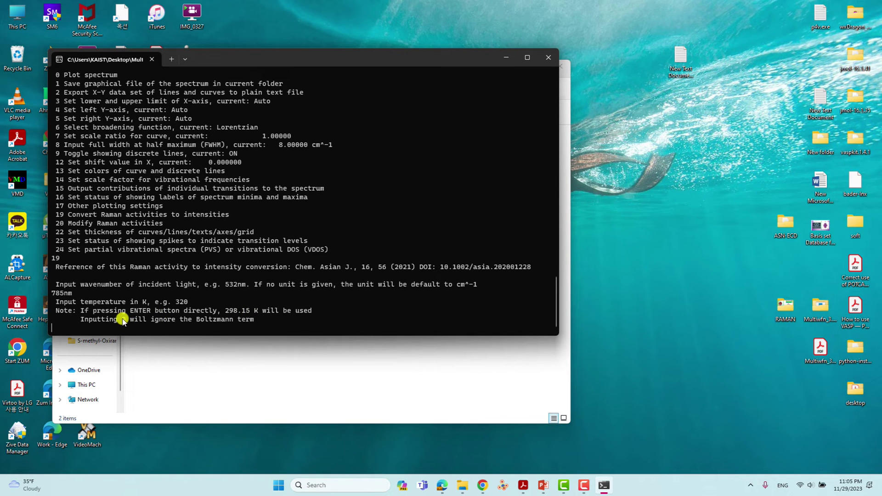
pyautogui.press('Return')
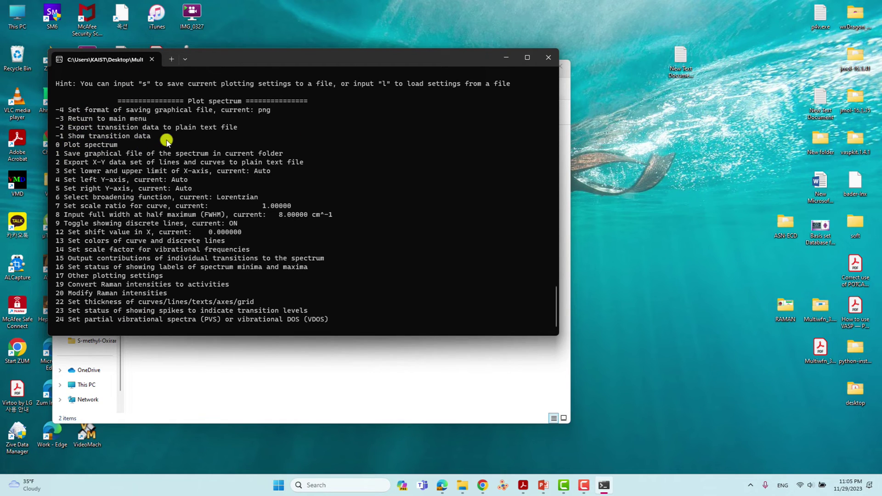
pyautogui.moveTo(126, 145); pyautogui.dragTo(63, 147)
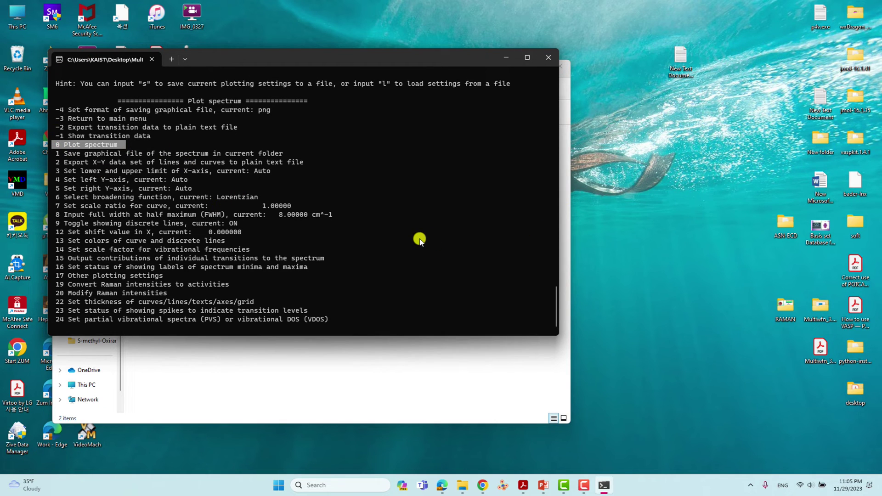
pyautogui.write('0')
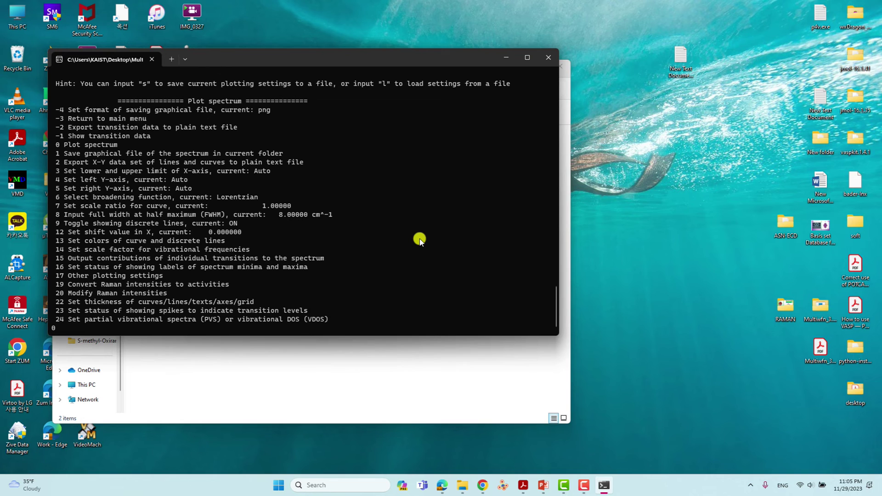
pyautogui.press('Return')
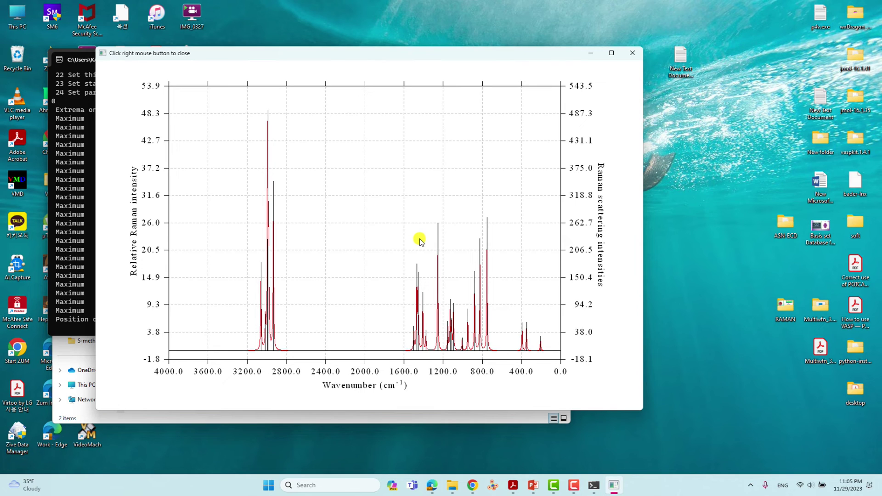
# Step: Review the 23 Raman curve maxima listed in the terminal, then close the spectrum plot window
pyautogui.moveTo(364, 54); pyautogui.dragTo(487, 44)
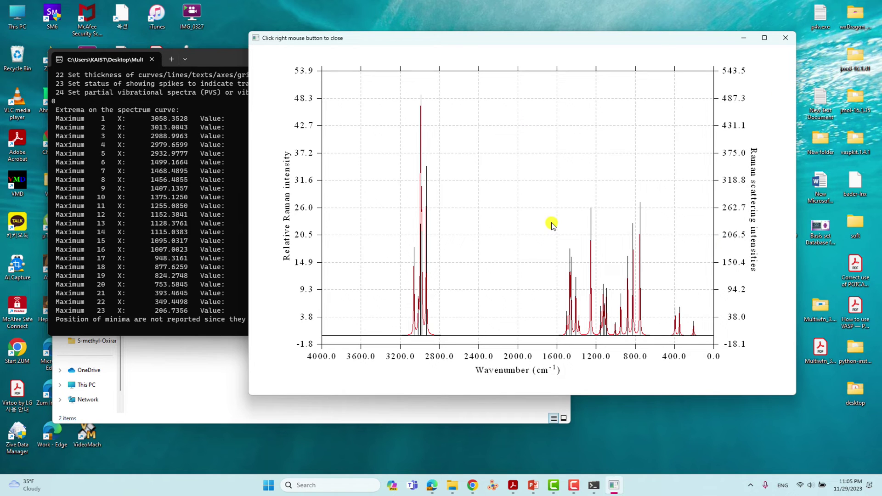
pyautogui.click(169, 273)
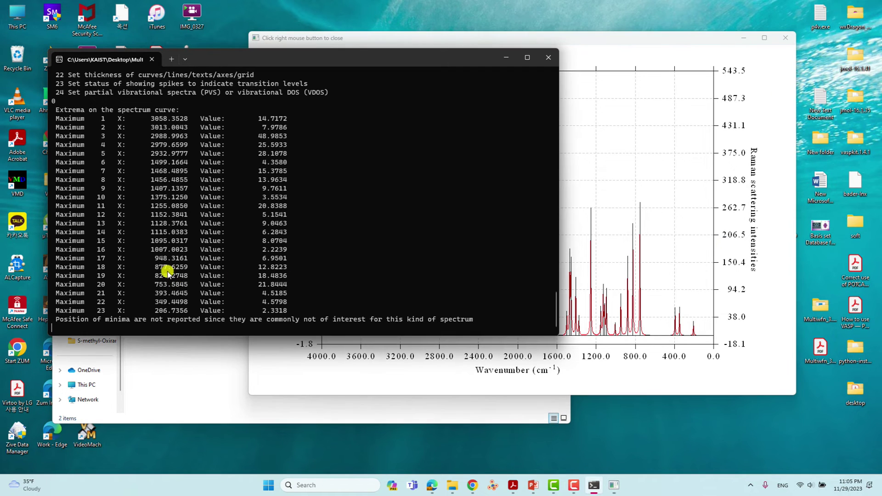
pyautogui.scroll(3, 182, 212)
pyautogui.scroll(-3, 181, 211)
pyautogui.scroll(6, 181, 211)
pyautogui.scroll(-6, 182, 212)
pyautogui.scroll(3, 135, 193)
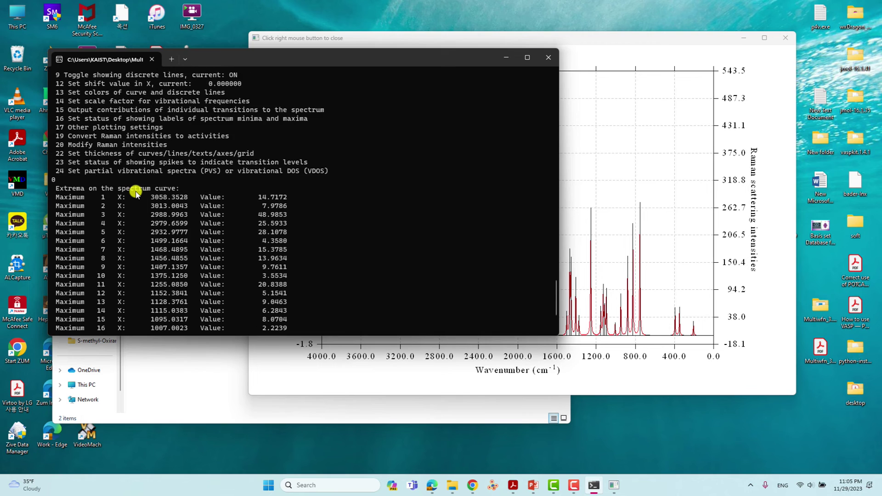
pyautogui.scroll(-3, 135, 193)
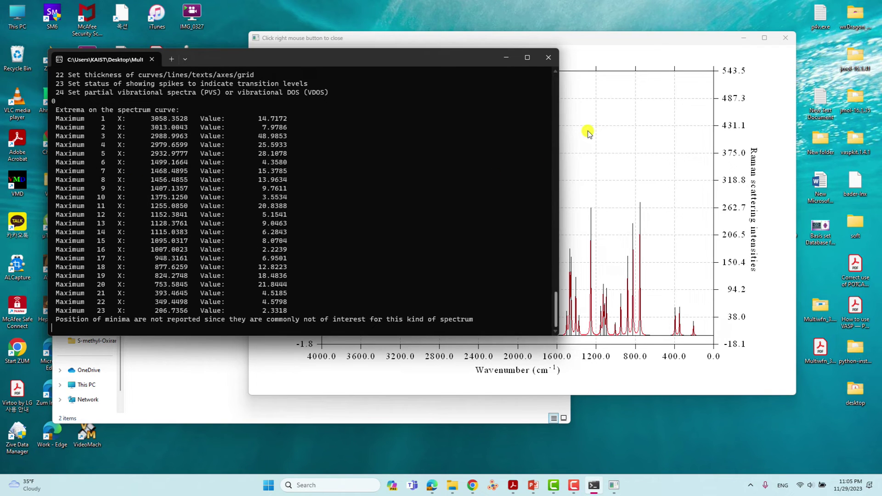
pyautogui.click(605, 146)
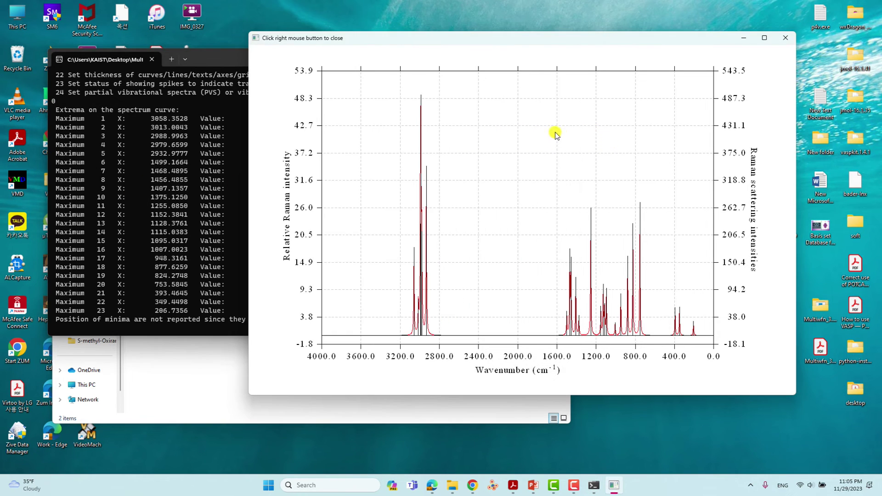
pyautogui.rightClick(501, 144)
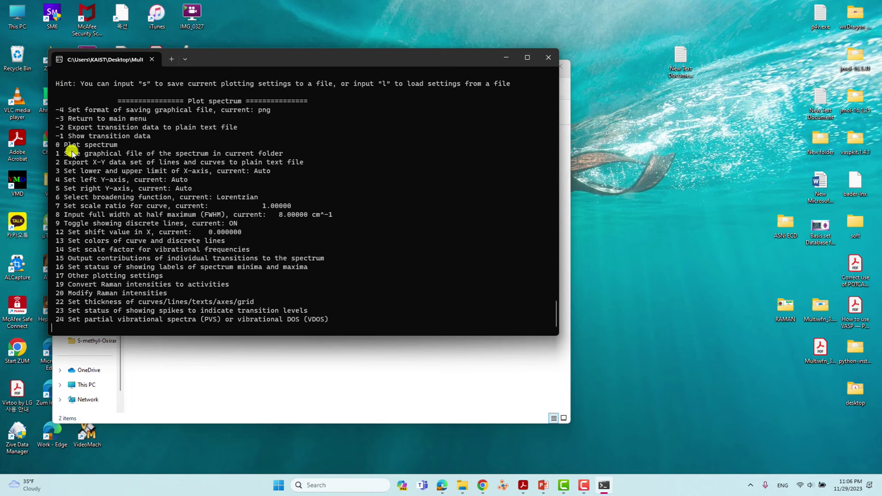
# Step: Save the spectrum plot as a dislin PNG image with option 1
pyautogui.moveTo(54, 156); pyautogui.dragTo(286, 155)
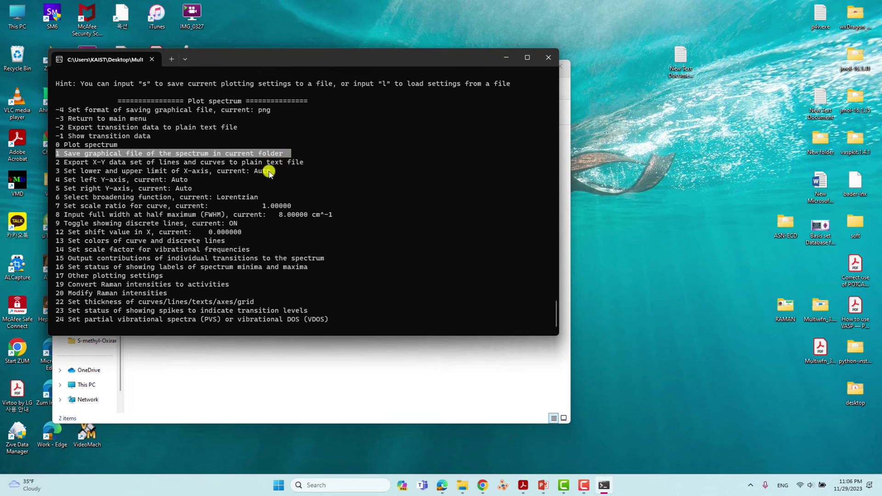
pyautogui.rightClick(198, 249)
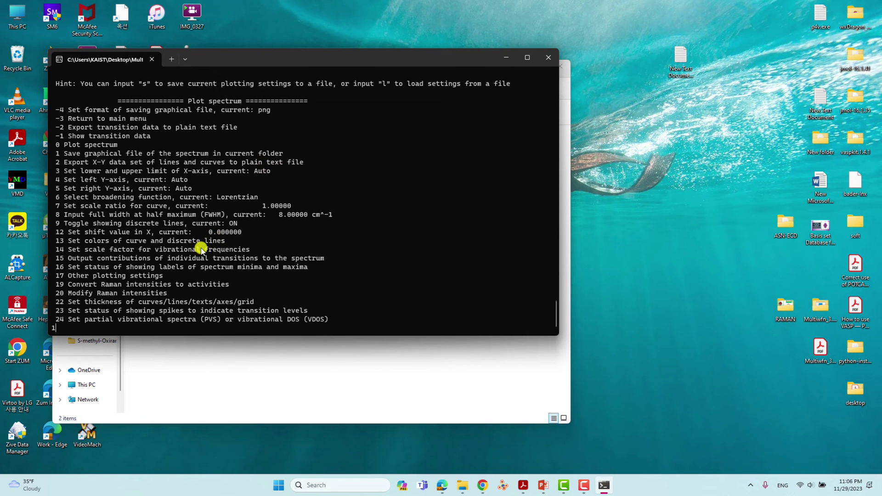
pyautogui.press('Return')
# Step: Export X-Y data as spectrum_curve and spectrum_line text files with option 2
pyautogui.moveTo(55, 163); pyautogui.dragTo(308, 164)
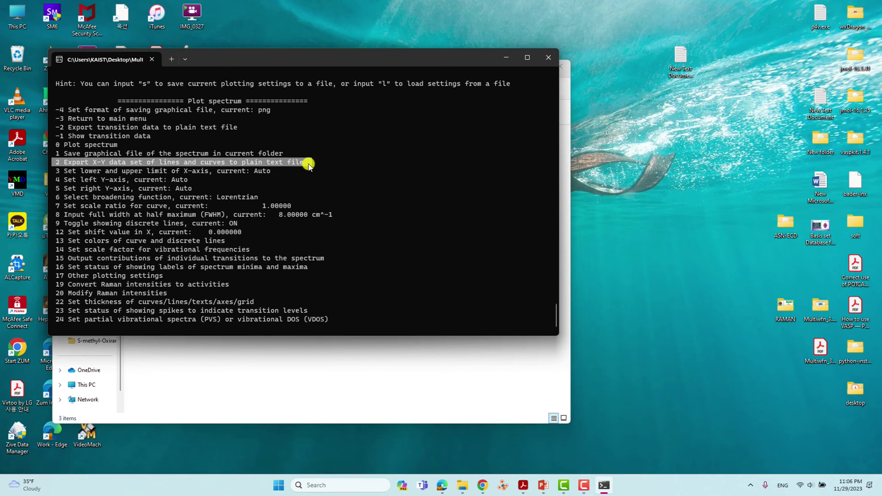
pyautogui.write('2')
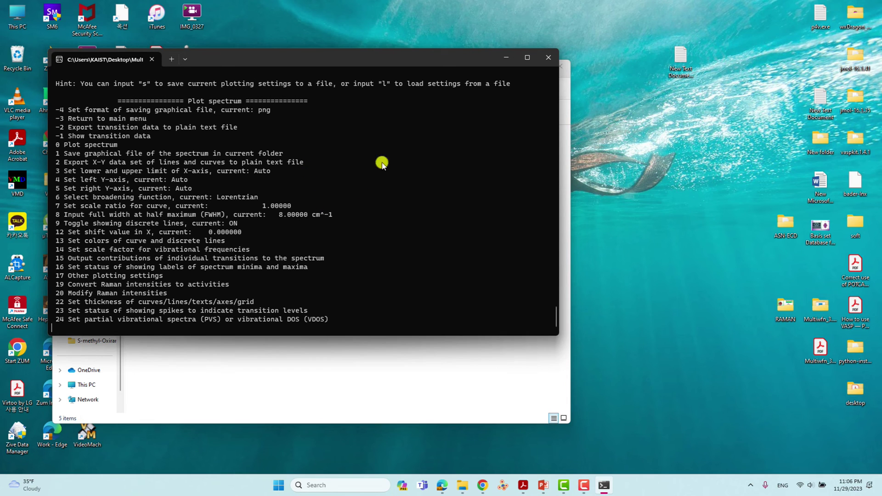
pyautogui.click(506, 57)
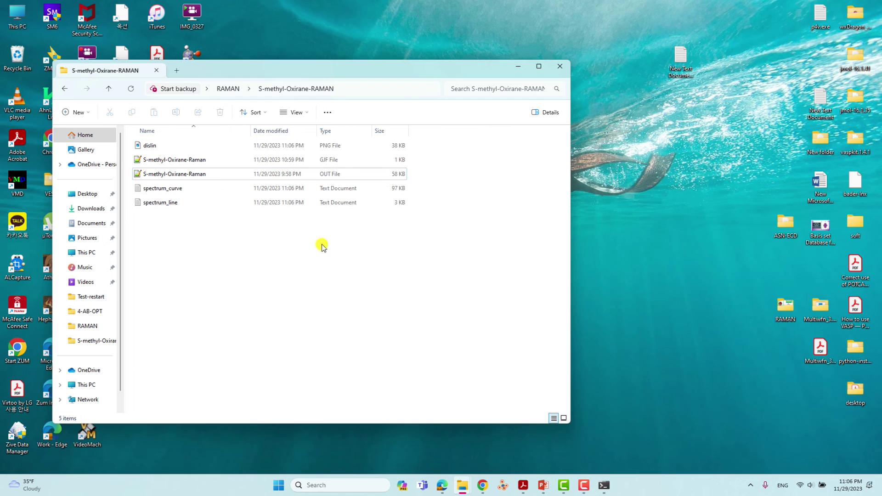
# Step: Preview the saved dislin.png spectrum image from the S-methyl-Oxirane-RAMAN folder, then close it
pyautogui.moveTo(347, 69); pyautogui.dragTo(420, 69)
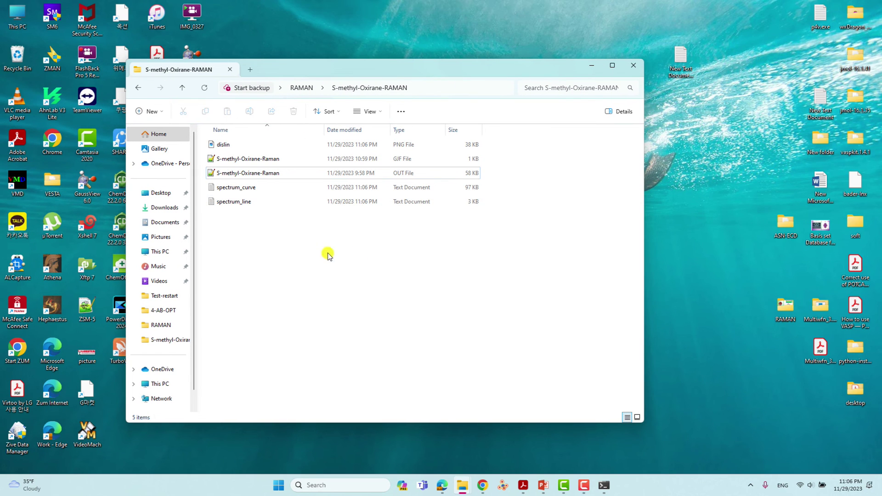
pyautogui.doubleClick(223, 145)
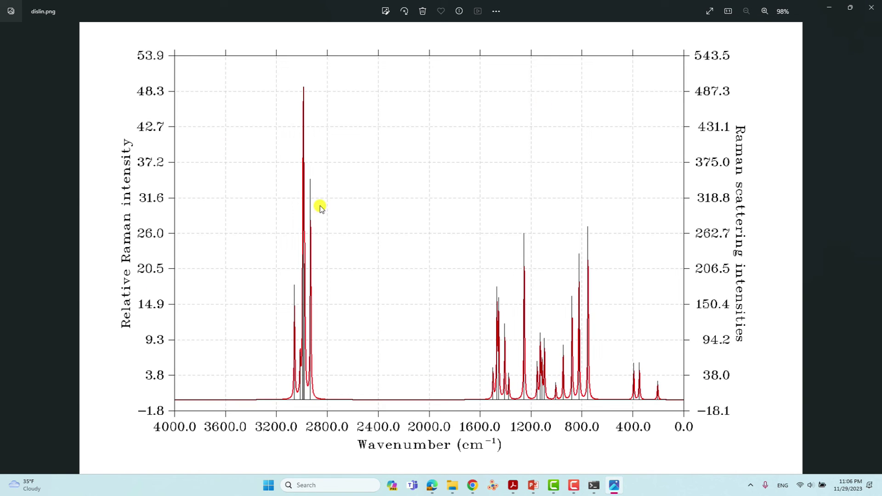
pyautogui.click(823, 9)
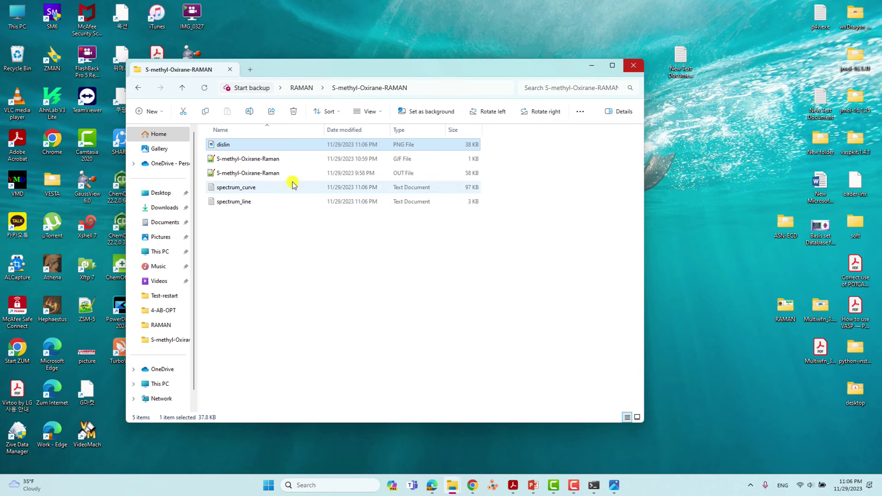
# Step: Search 'ori' in the taskbar and launch Origin 2018 64Bit
pyautogui.click(331, 484)
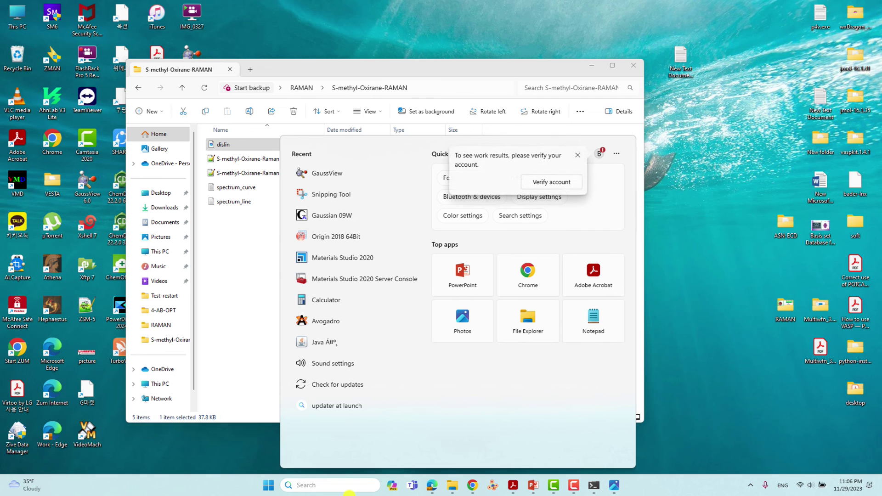
pyautogui.write('g')
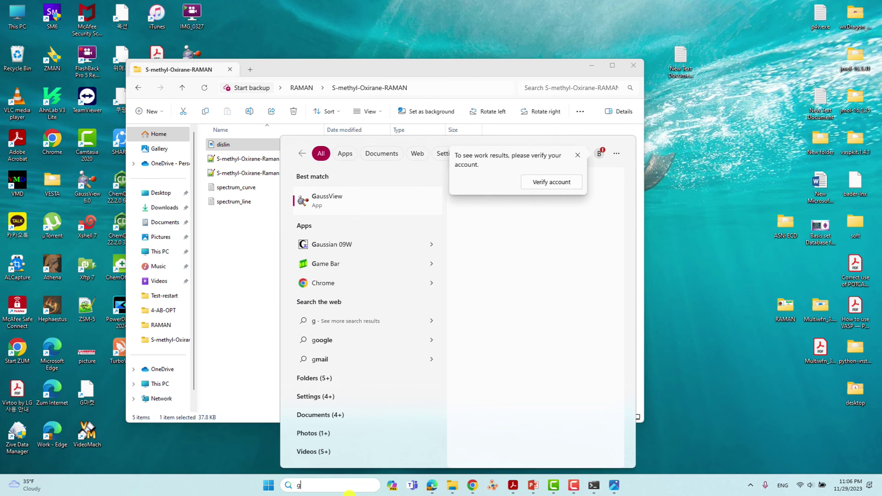
pyautogui.press('BackSpace')
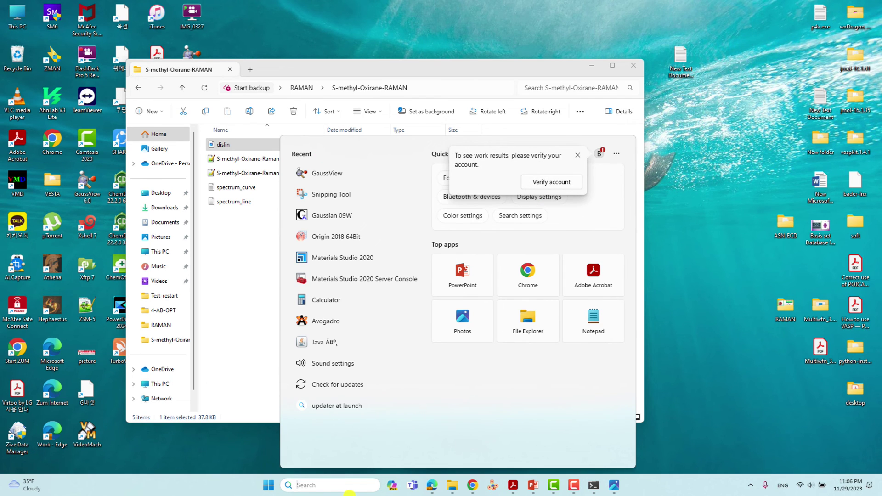
pyautogui.write('ori')
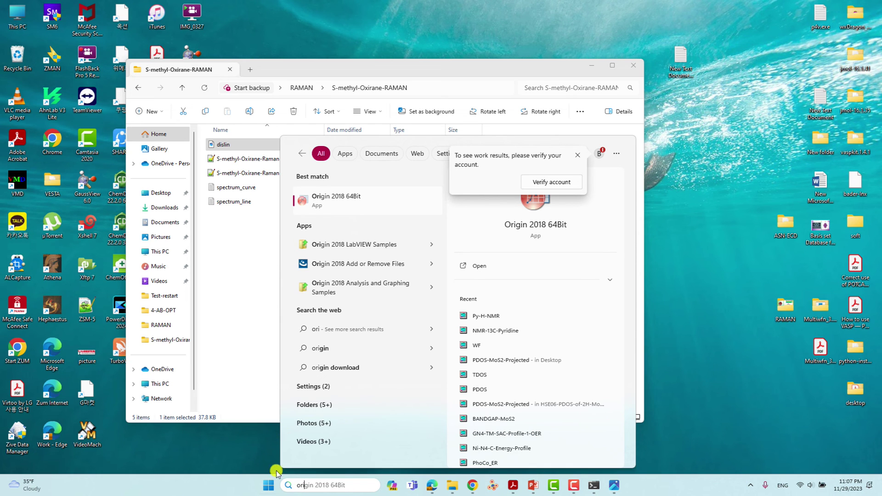
pyautogui.click(314, 206)
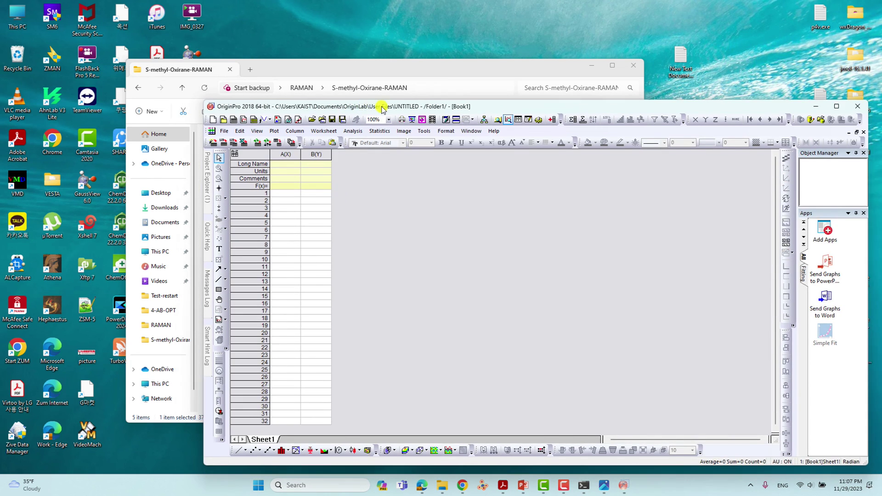
# Step: Import spectrum_curve.txt into Book1, plot column B against A as a line graph, and maximize Origin
pyautogui.click(238, 189)
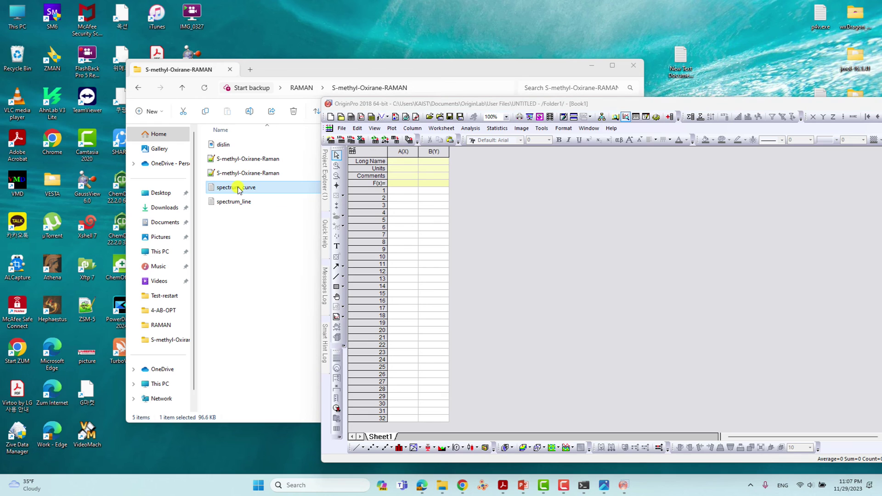
pyautogui.moveTo(238, 189); pyautogui.dragTo(430, 226)
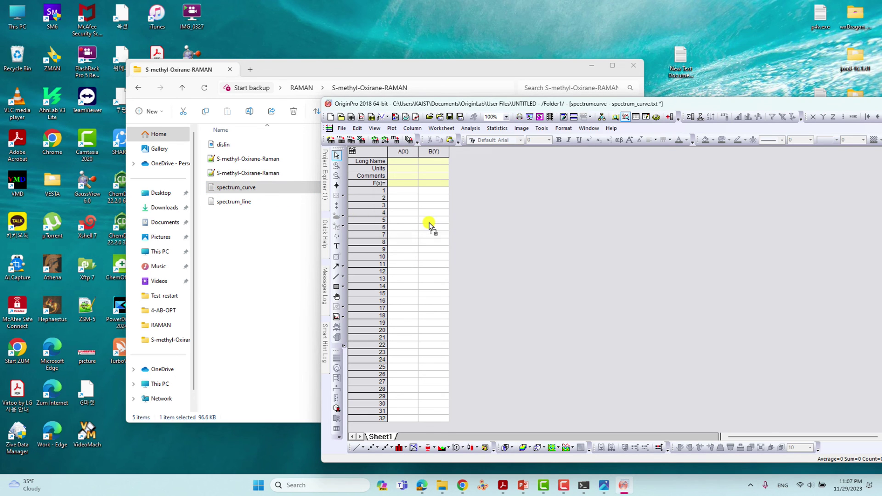
pyautogui.click(434, 152)
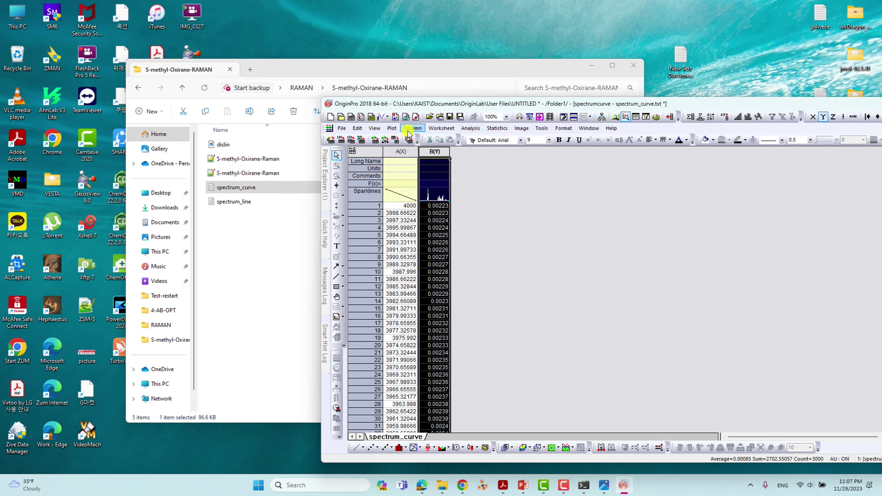
pyautogui.click(391, 128)
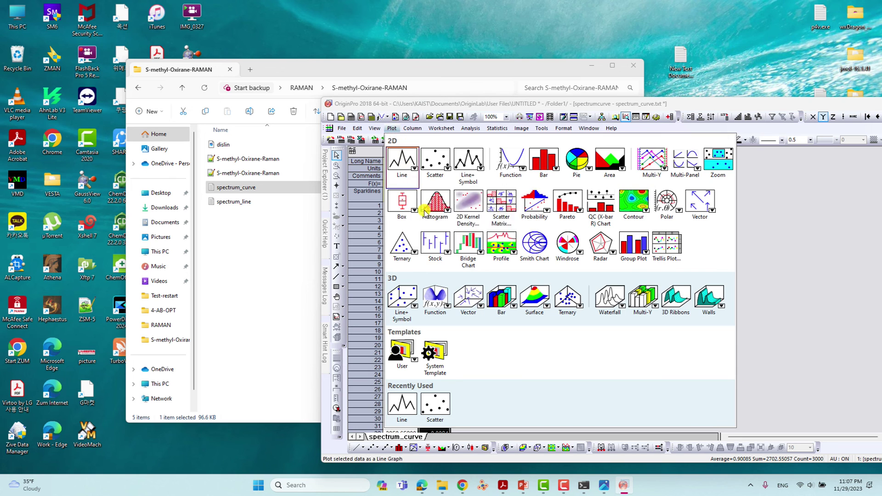
pyautogui.click(402, 161)
pyautogui.doubleClick(788, 103)
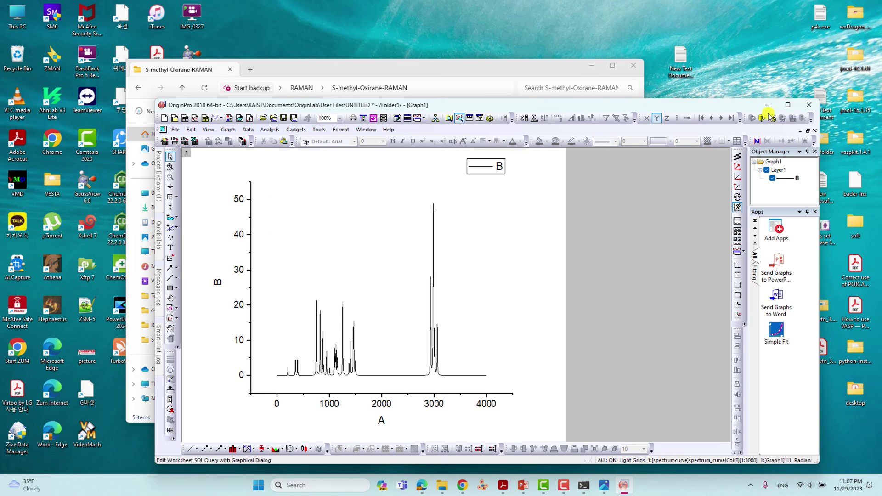
pyautogui.click(787, 104)
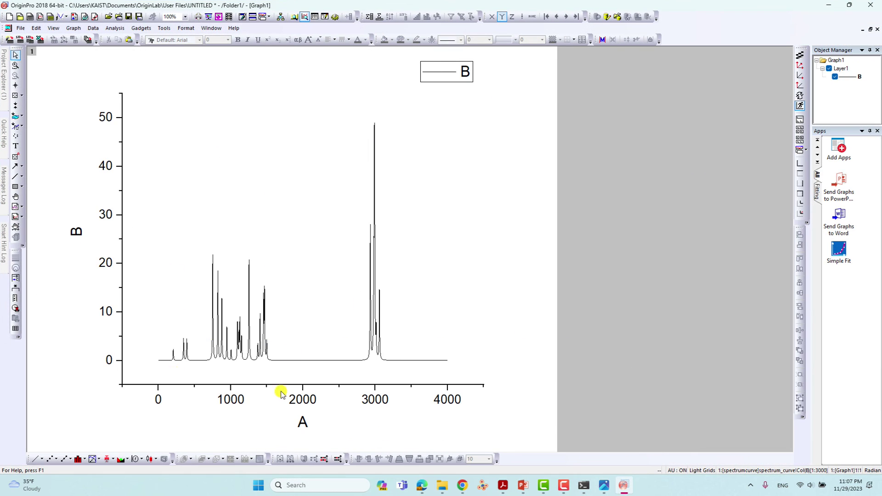